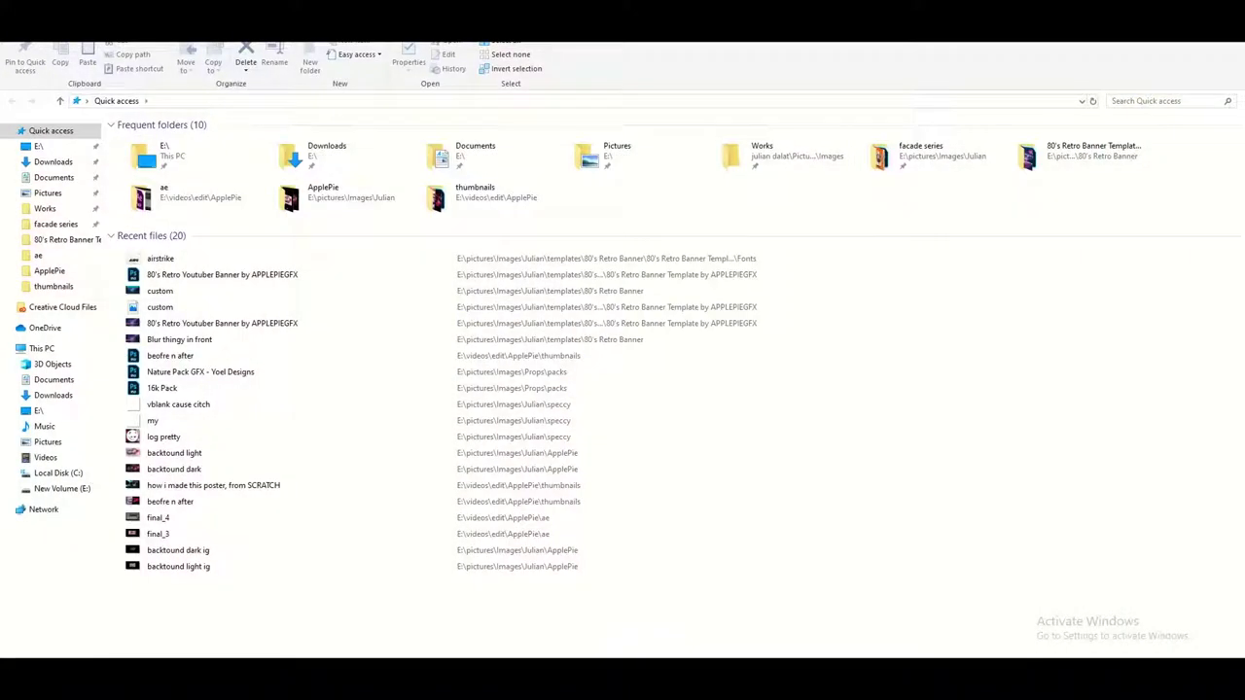
# - Open the folder that contains the recently used airstrike font file
pyautogui.rightClick(185, 259)
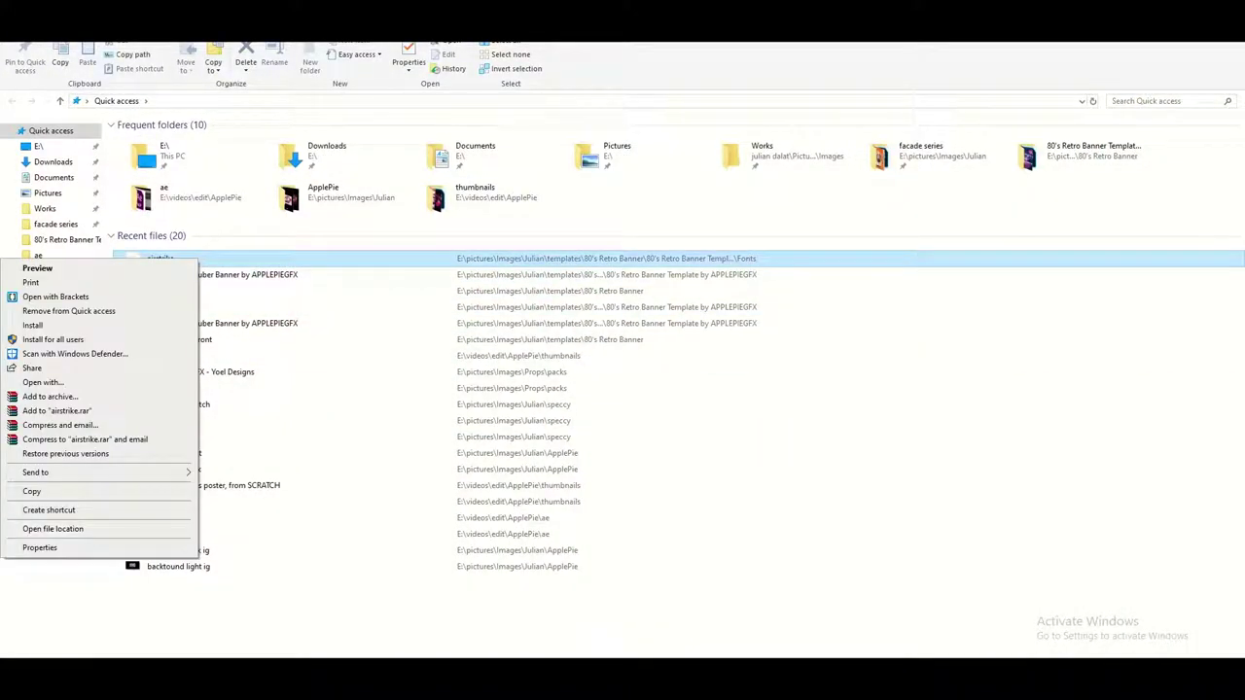
pyautogui.rightClick(233, 273)
pyautogui.rightClick(295, 250)
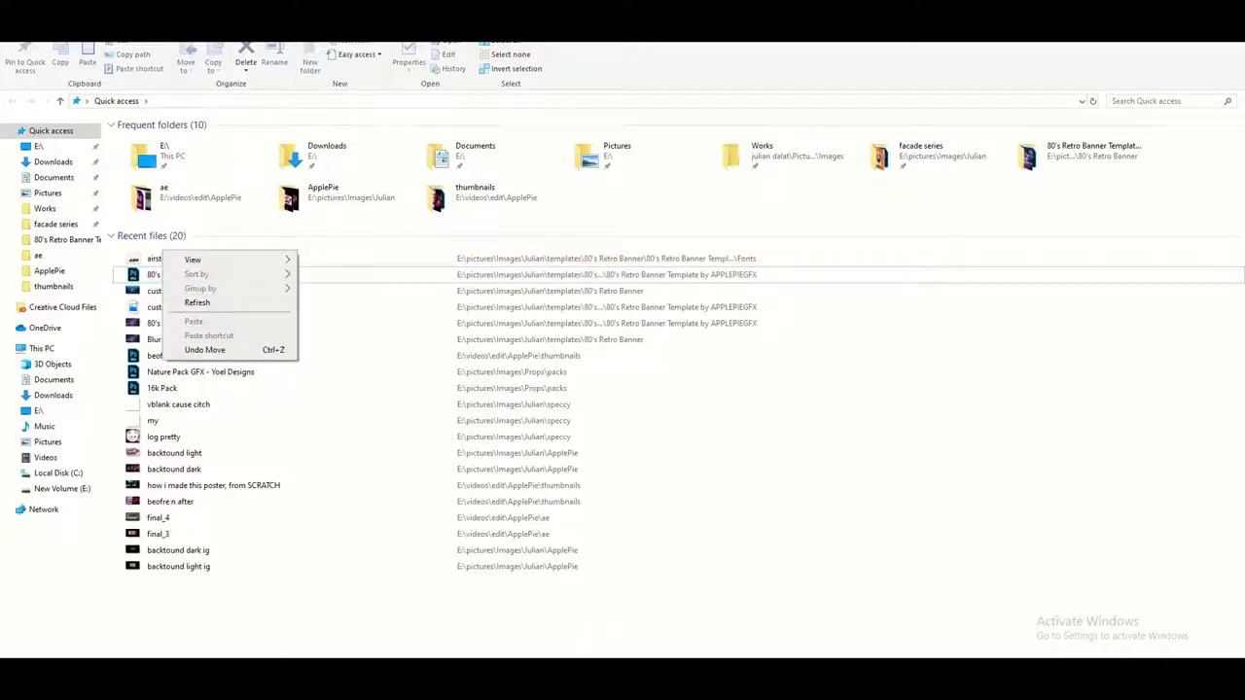
pyautogui.rightClick(289, 259)
pyautogui.rightClick(146, 259)
pyautogui.click(195, 528)
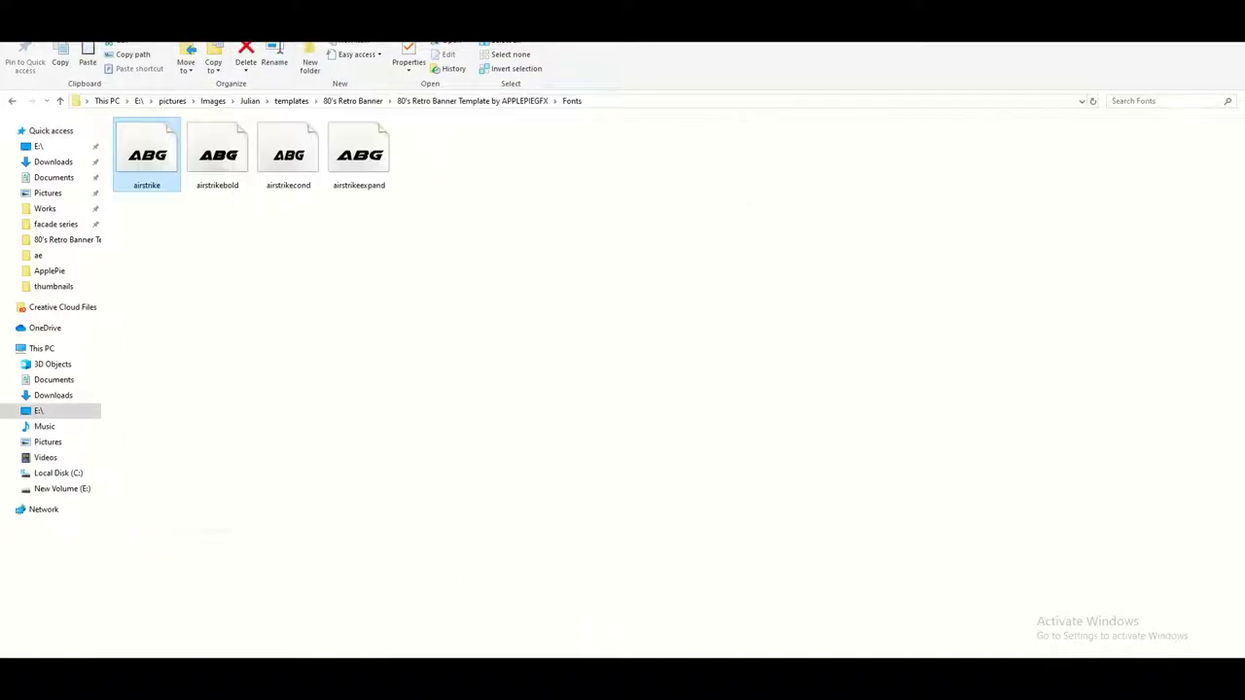
# - Go up to the 80's Retro Banner folder and open the Fonts folder inside the APPLEPIEGFX template folder
pyautogui.click(353, 101)
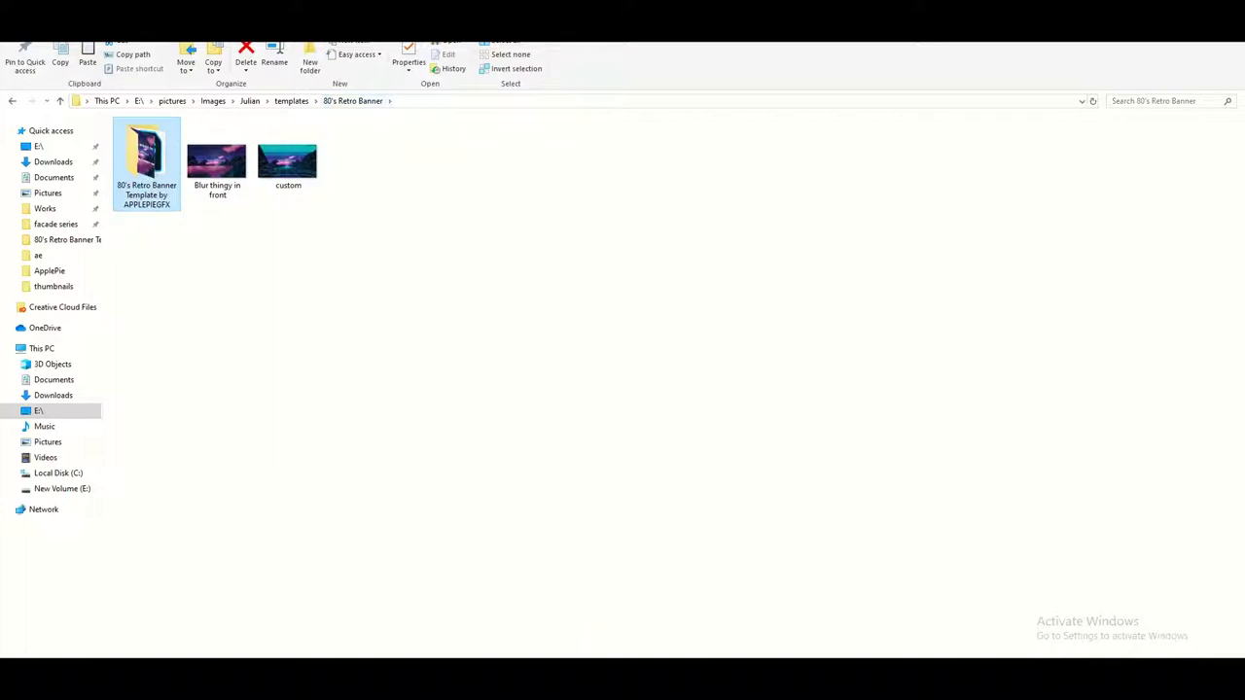
pyautogui.moveTo(559, 11); pyautogui.dragTo(550, 99)
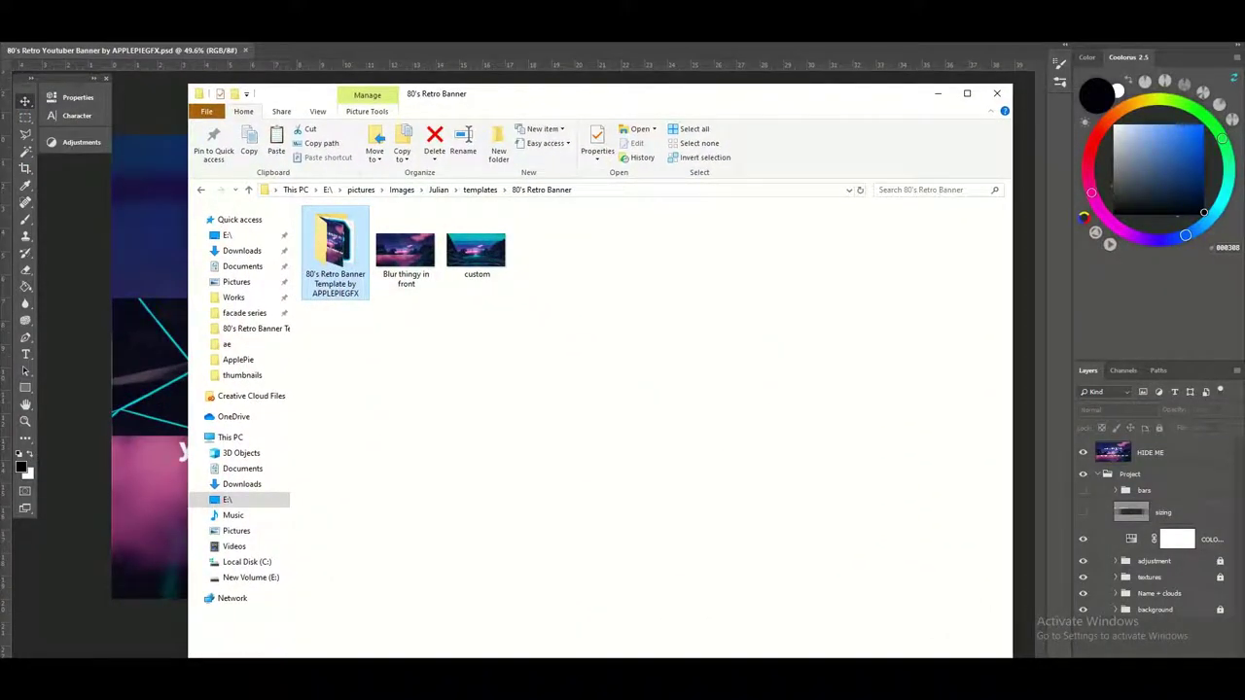
pyautogui.press('Return')
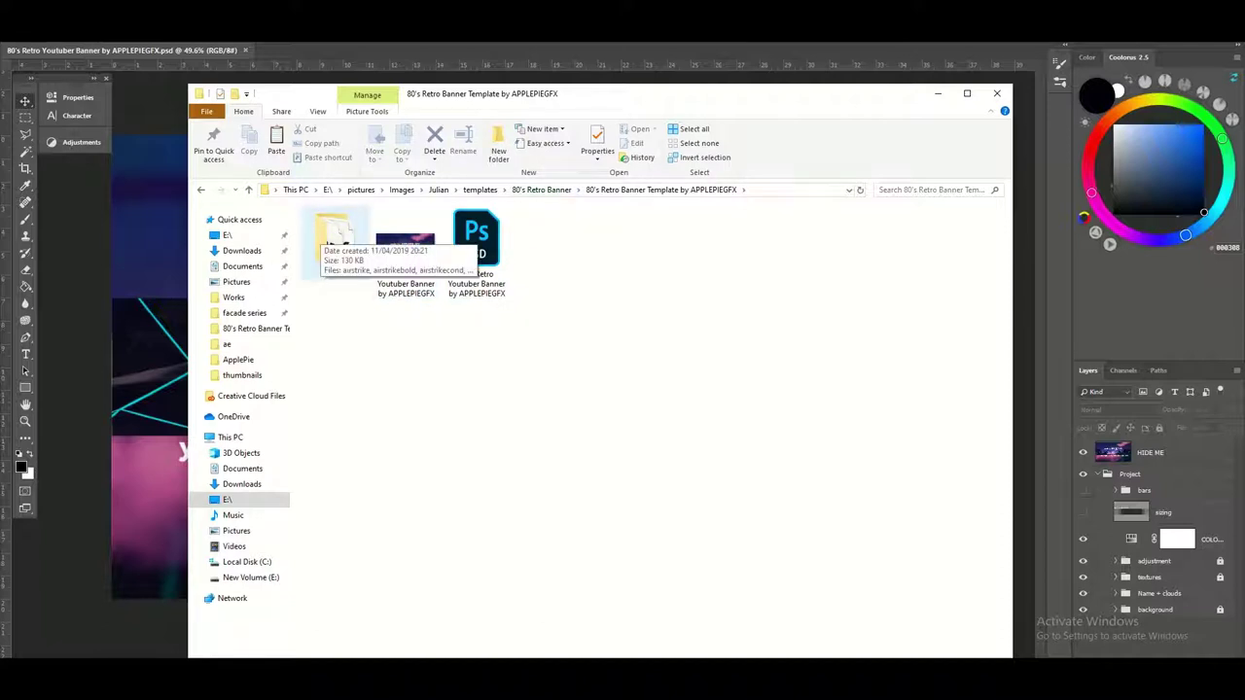
pyautogui.doubleClick(333, 236)
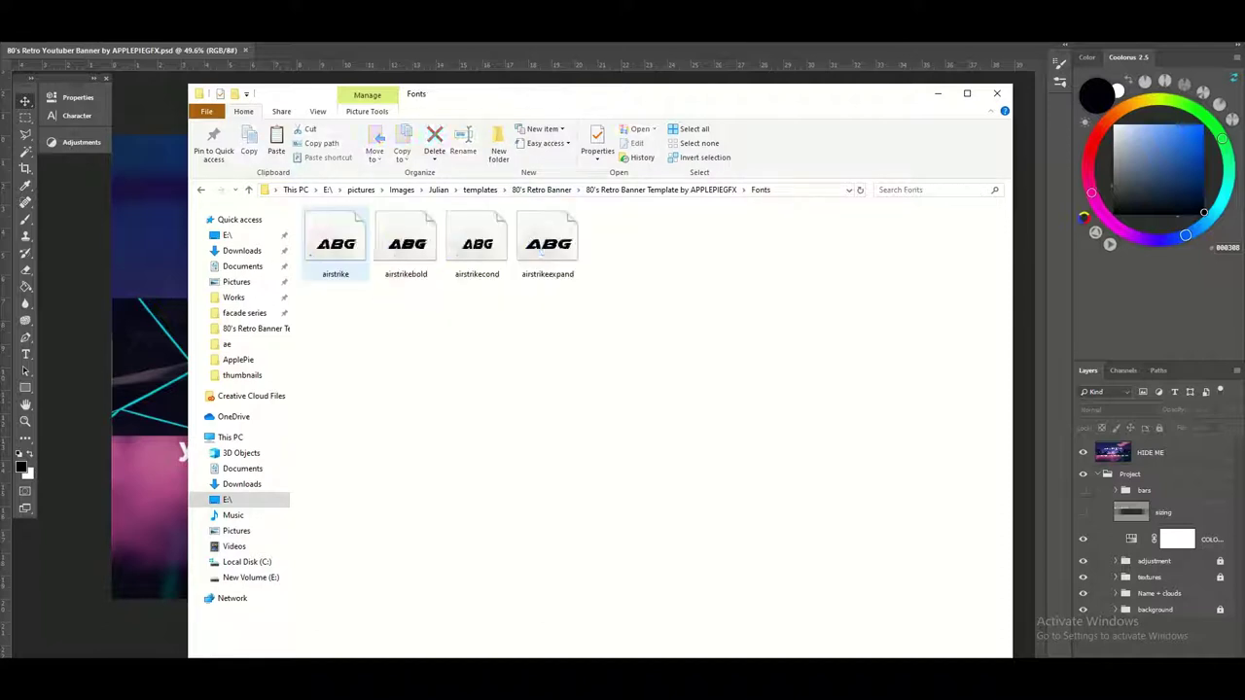
# - Try to install the airstrike font, decline replacing the existing copy, and close the font preview and folder window
pyautogui.doubleClick(336, 244)
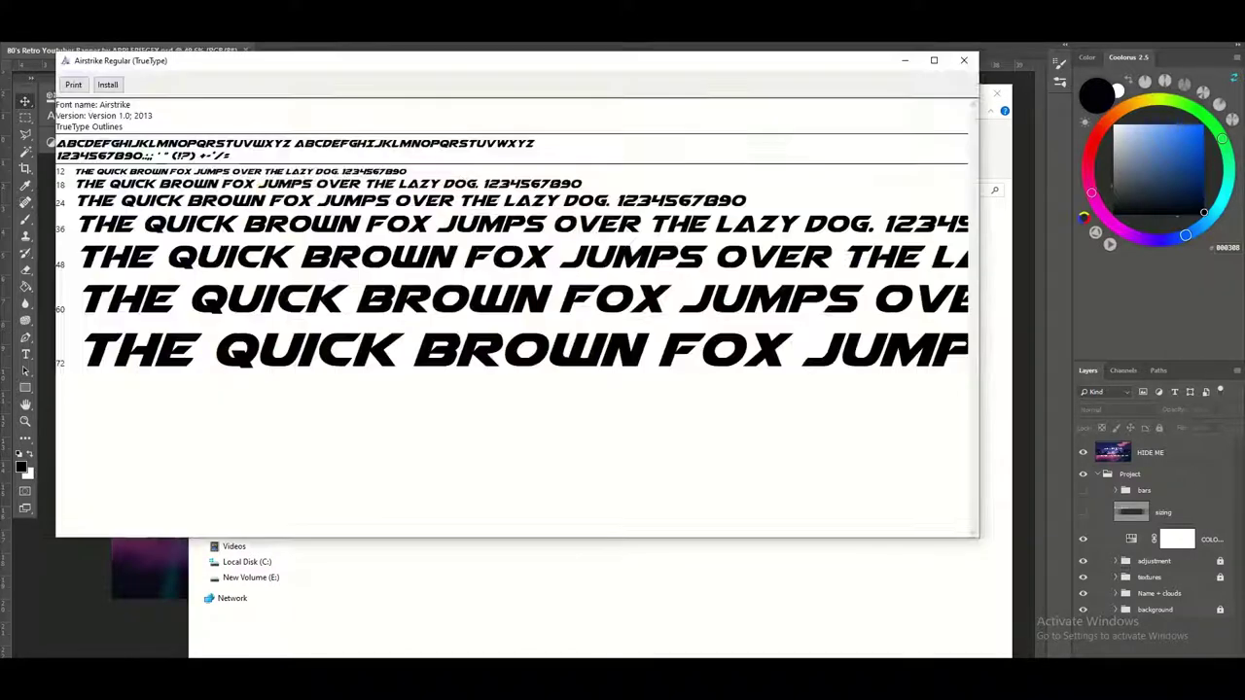
pyautogui.click(107, 84)
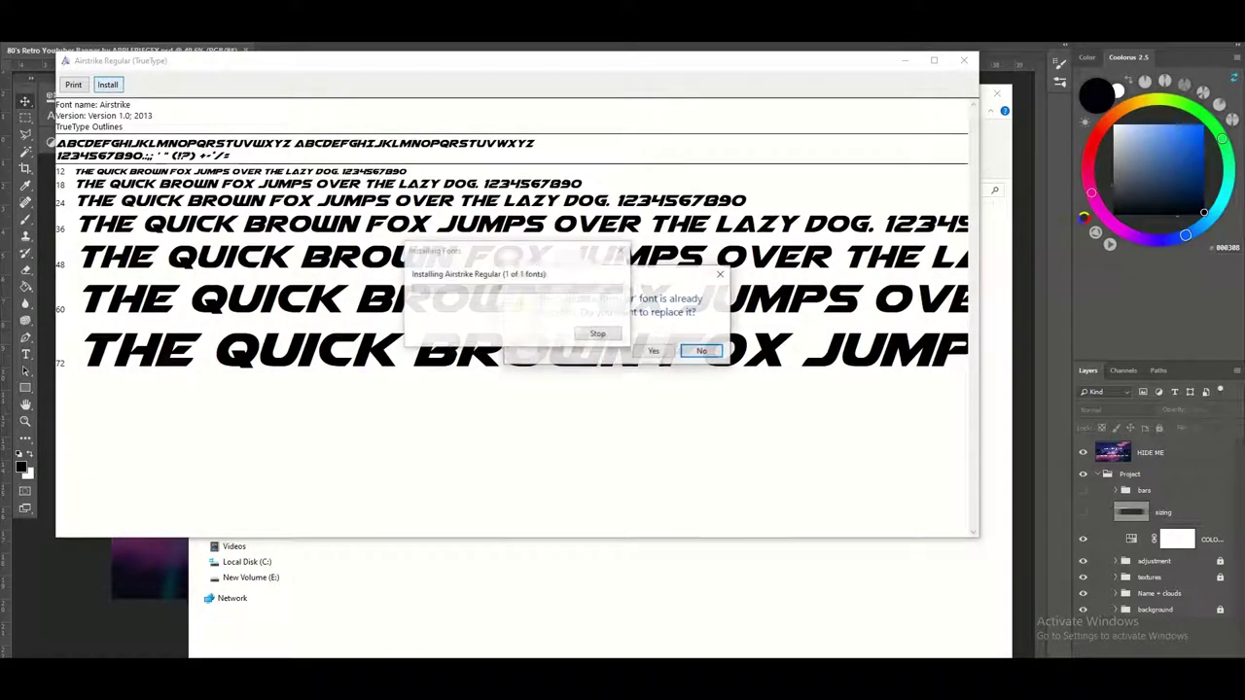
pyautogui.click(702, 351)
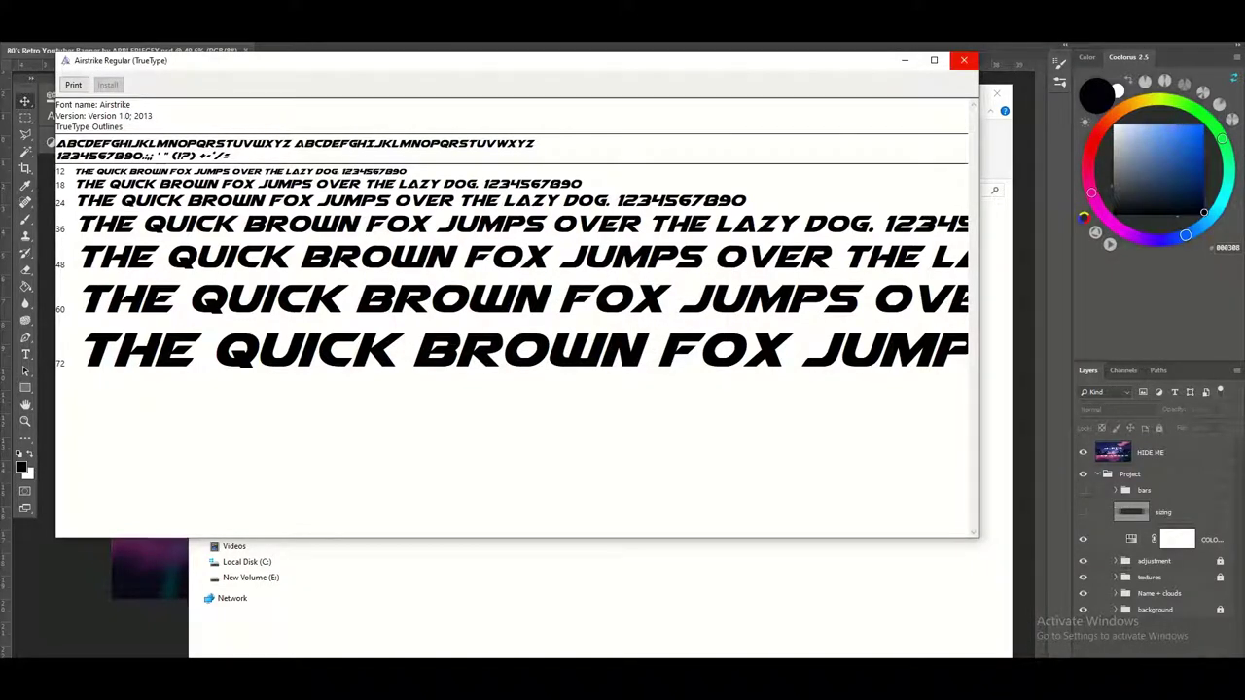
pyautogui.click(963, 60)
pyautogui.click(996, 94)
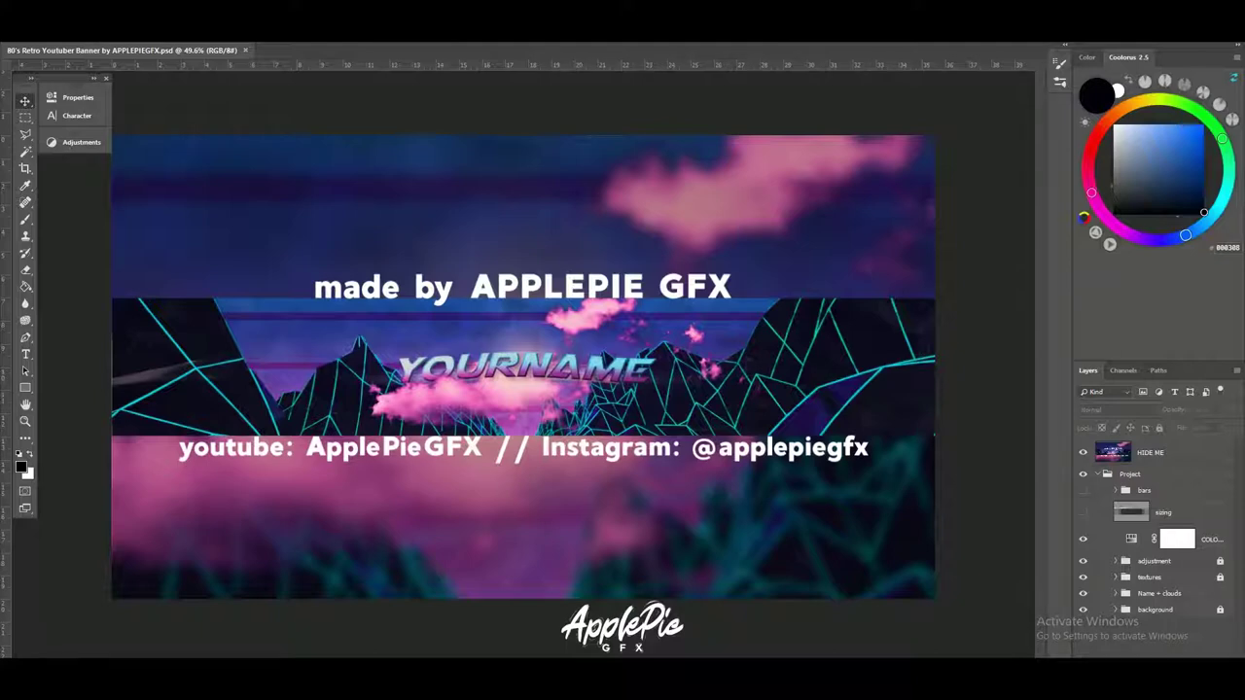
# - Hide the HIDE ME layer covering the banner artwork
pyautogui.click(1158, 452)
pyautogui.click(1083, 452)
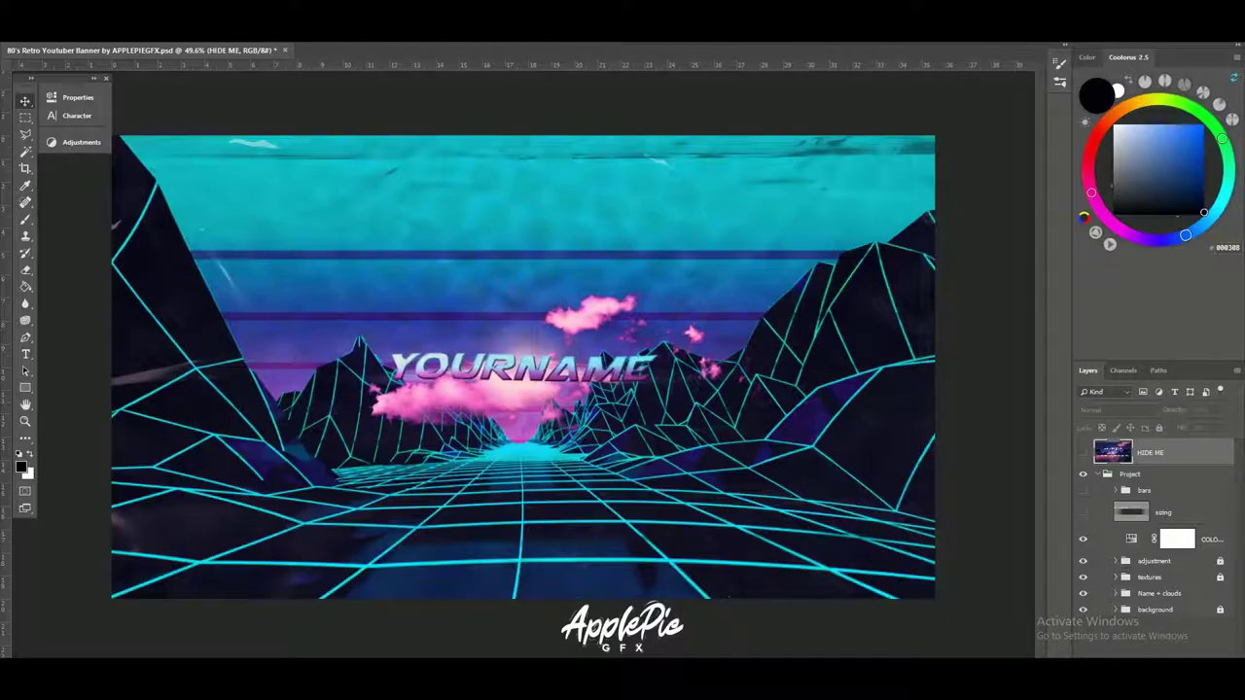
pyautogui.scroll(4, 497, 381)
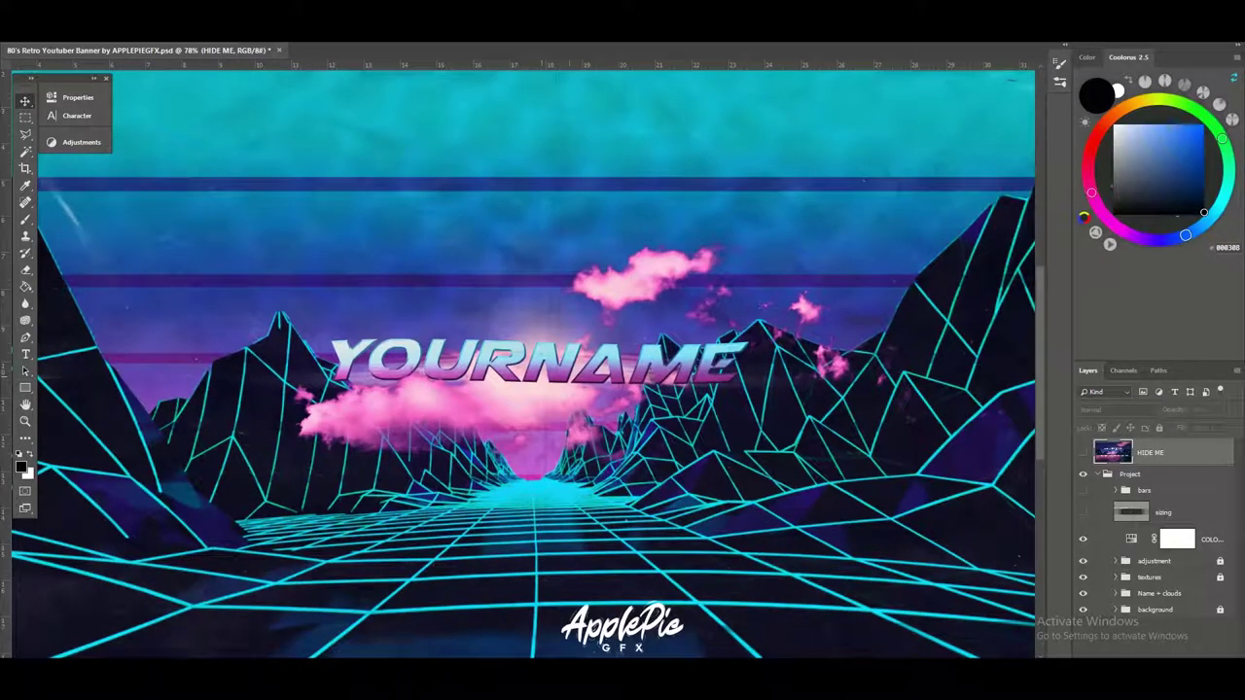
pyautogui.scroll(-3, 523, 367)
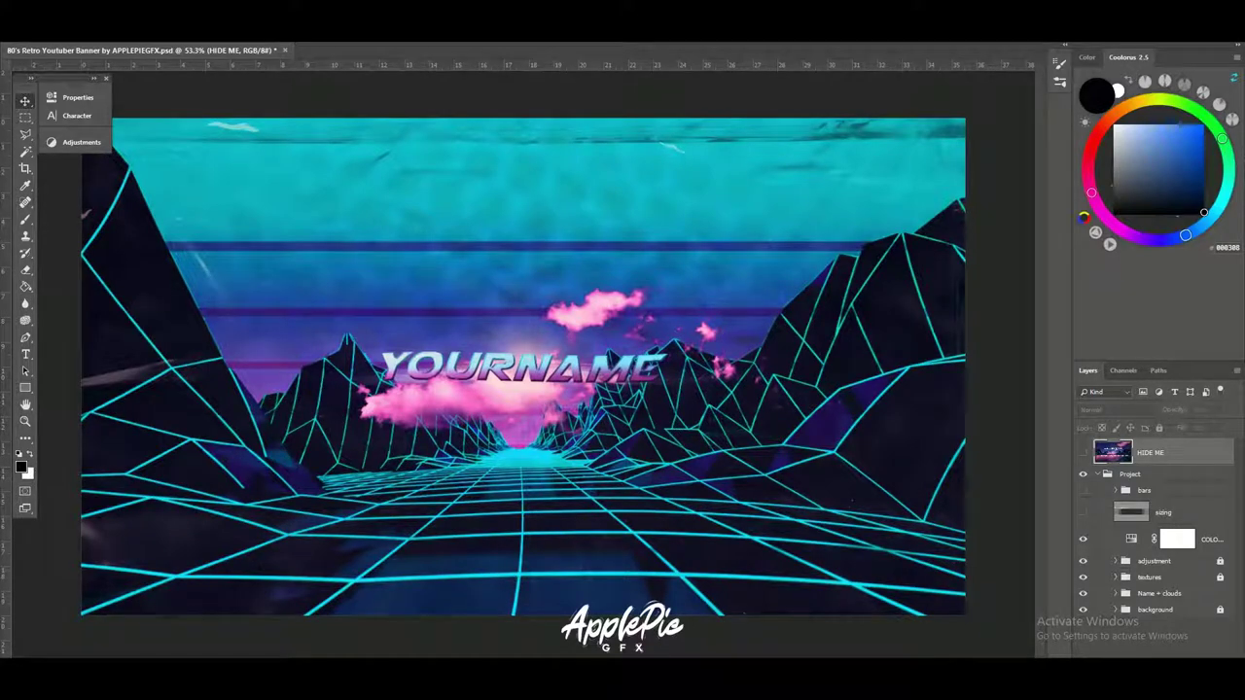
# - Show the bars group to preview the banner's cropped area and hide it again
pyautogui.hotkey('alt', '[')
pyautogui.hotkey('alt', '[')
pyautogui.hotkey('ctrl', ',')
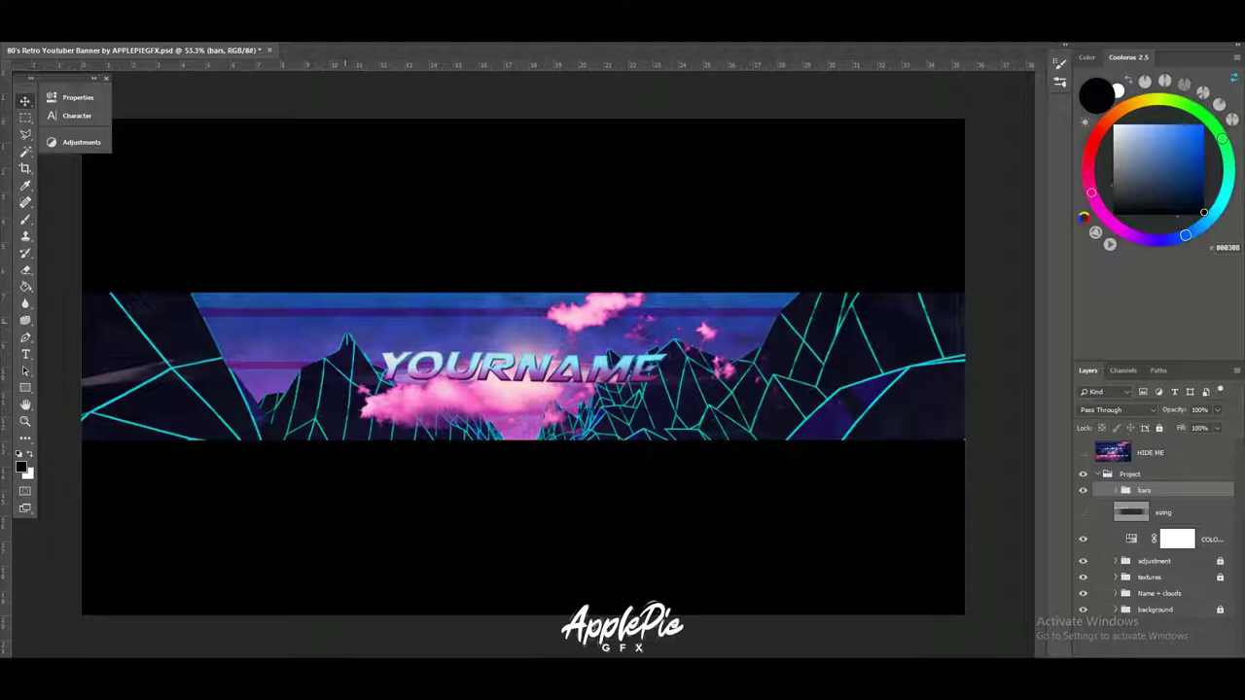
pyautogui.click(1082, 491)
# - Show the sizing layer to check the text and logo safe area and hide it again
pyautogui.click(1082, 512)
pyautogui.hotkey('alt', '[')
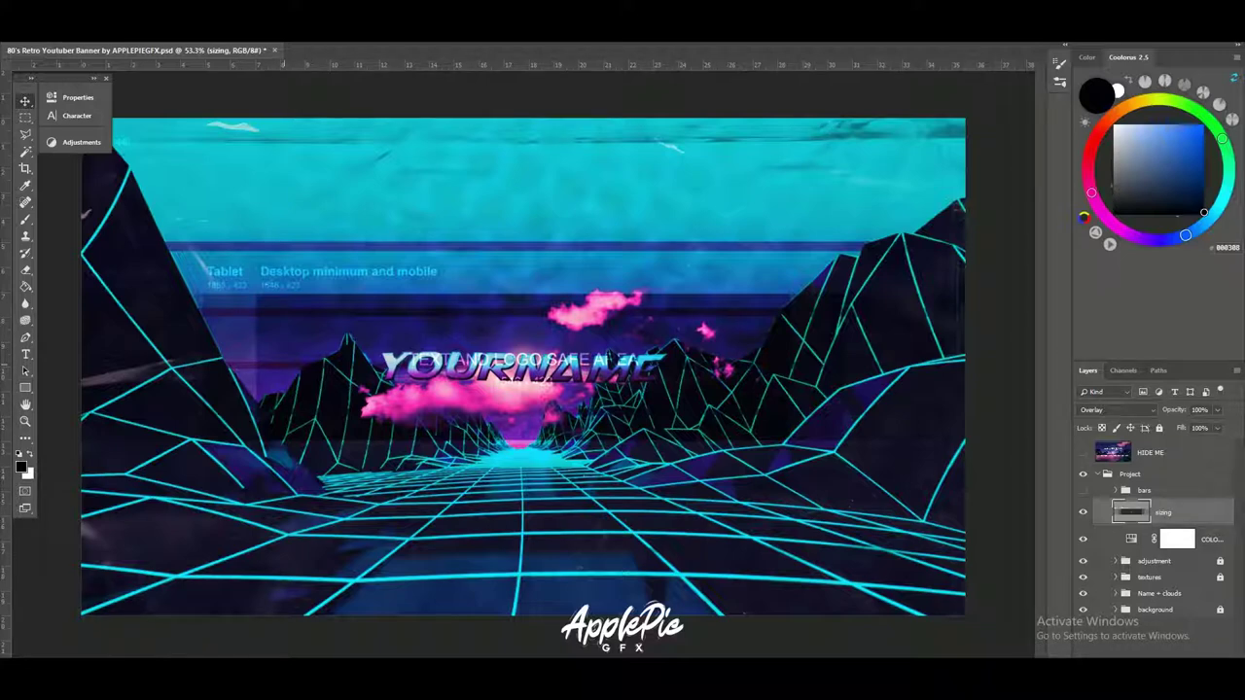
pyautogui.click(1083, 512)
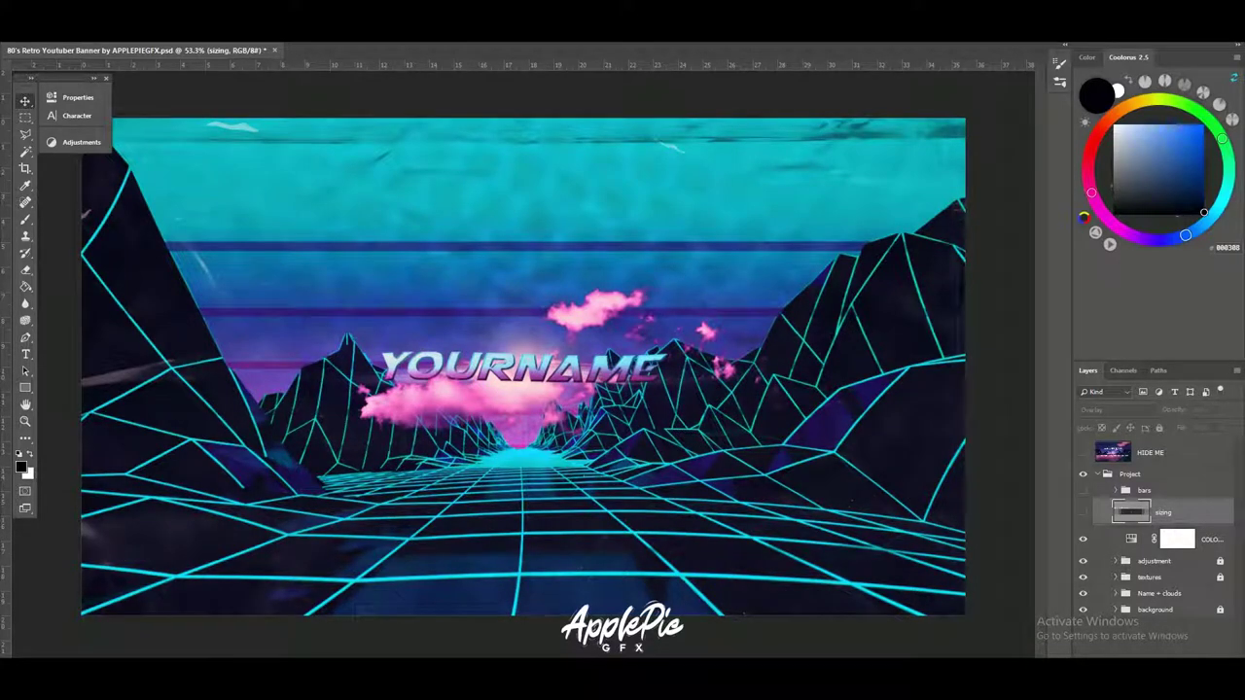
# - Select the COLORS adjustment layer and open its Hue/Saturation properties
pyautogui.click(1210, 540)
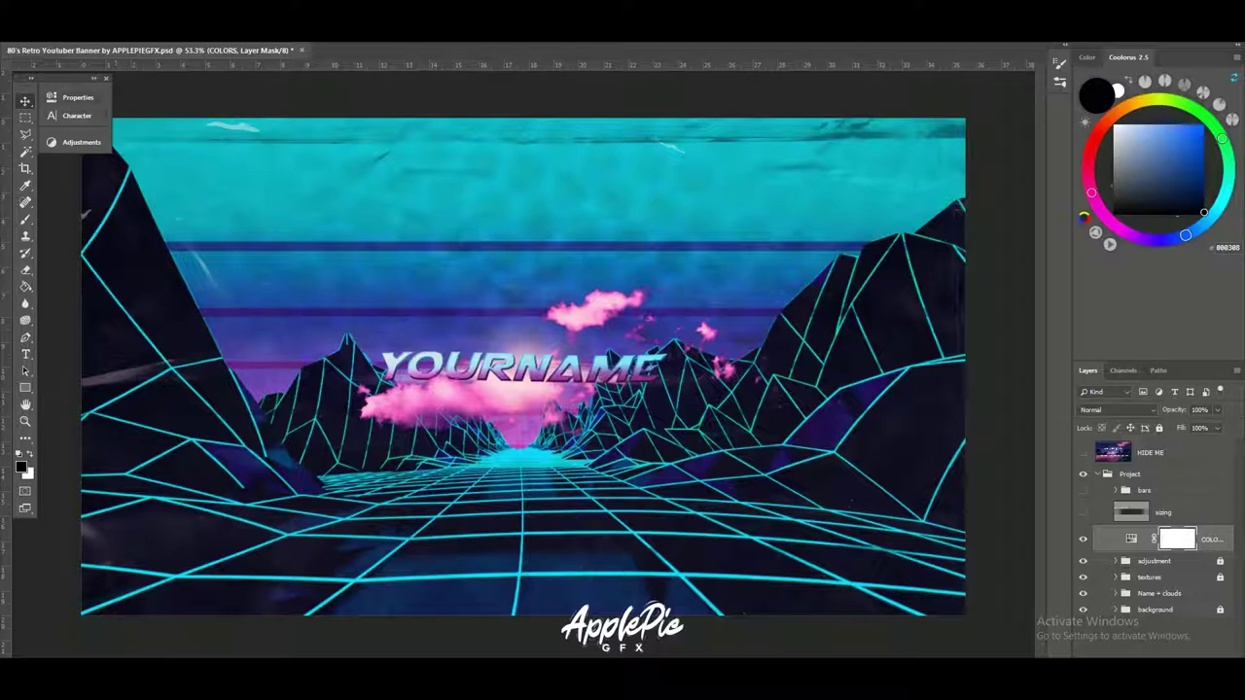
pyautogui.click(77, 97)
pyautogui.click(76, 97)
pyautogui.click(76, 97)
pyautogui.click(272, 8)
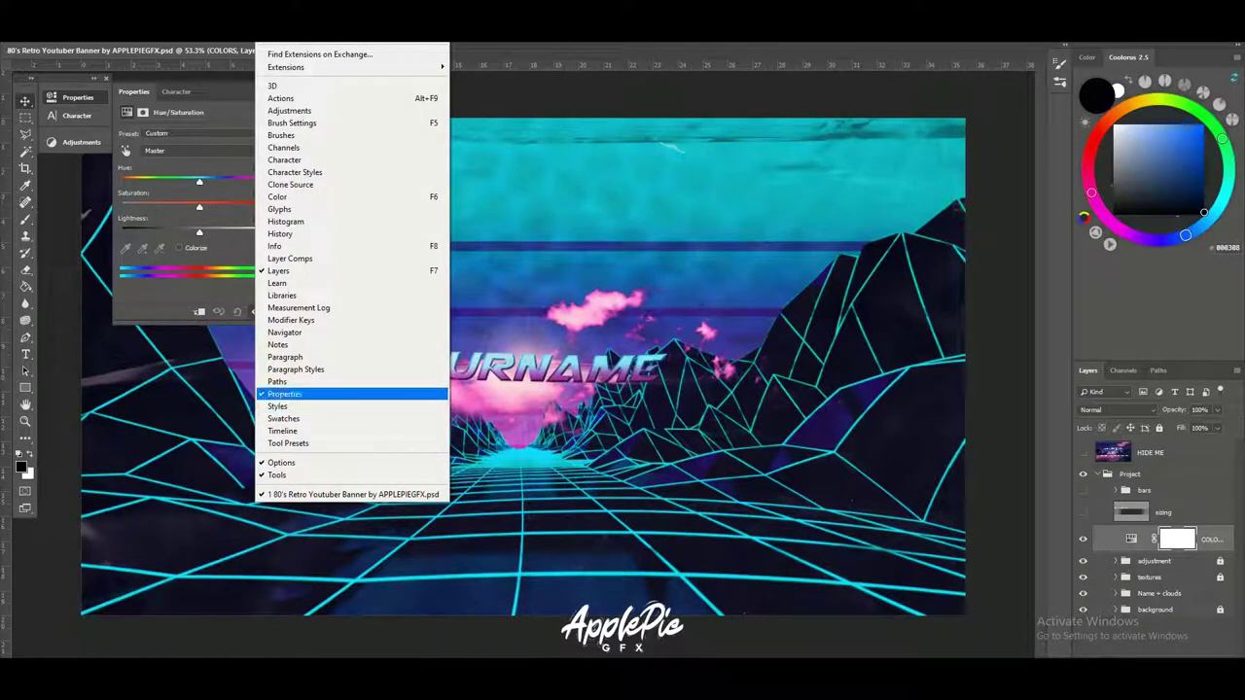
pyautogui.press('Escape')
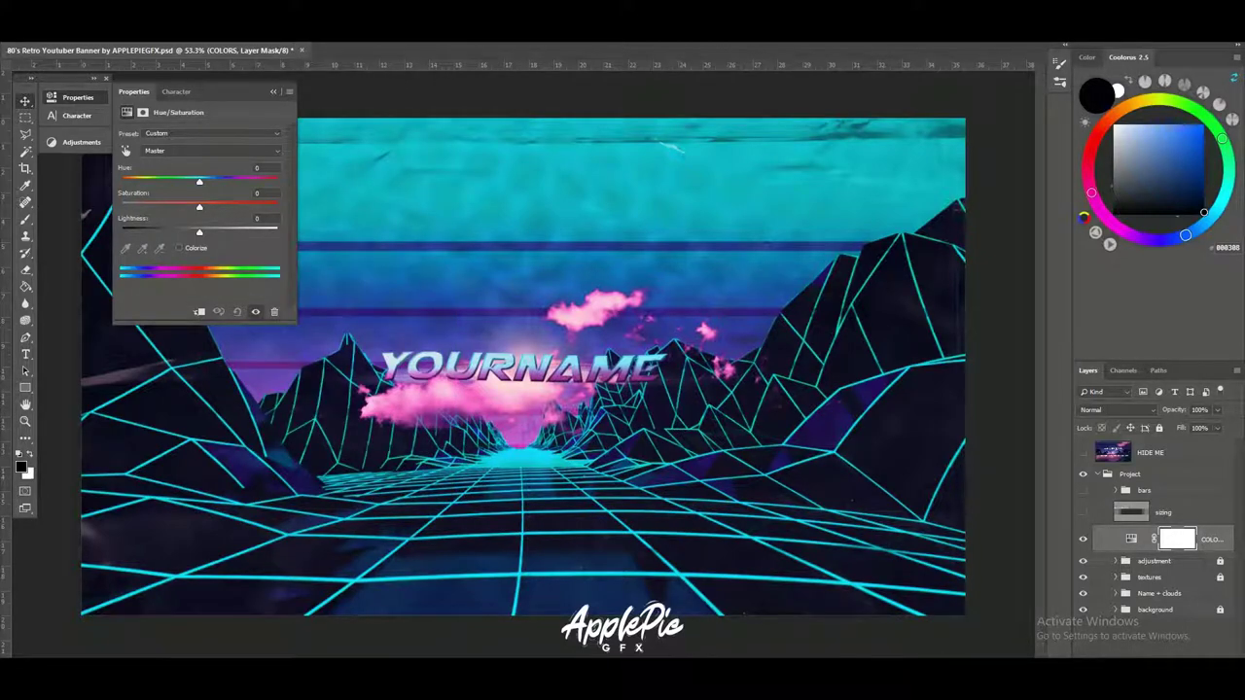
# - Try hue +180 and saturation -31 on the COLORS layer, reset both values to 0, and collapse the properties
pyautogui.moveTo(199, 182); pyautogui.dragTo(278, 182)
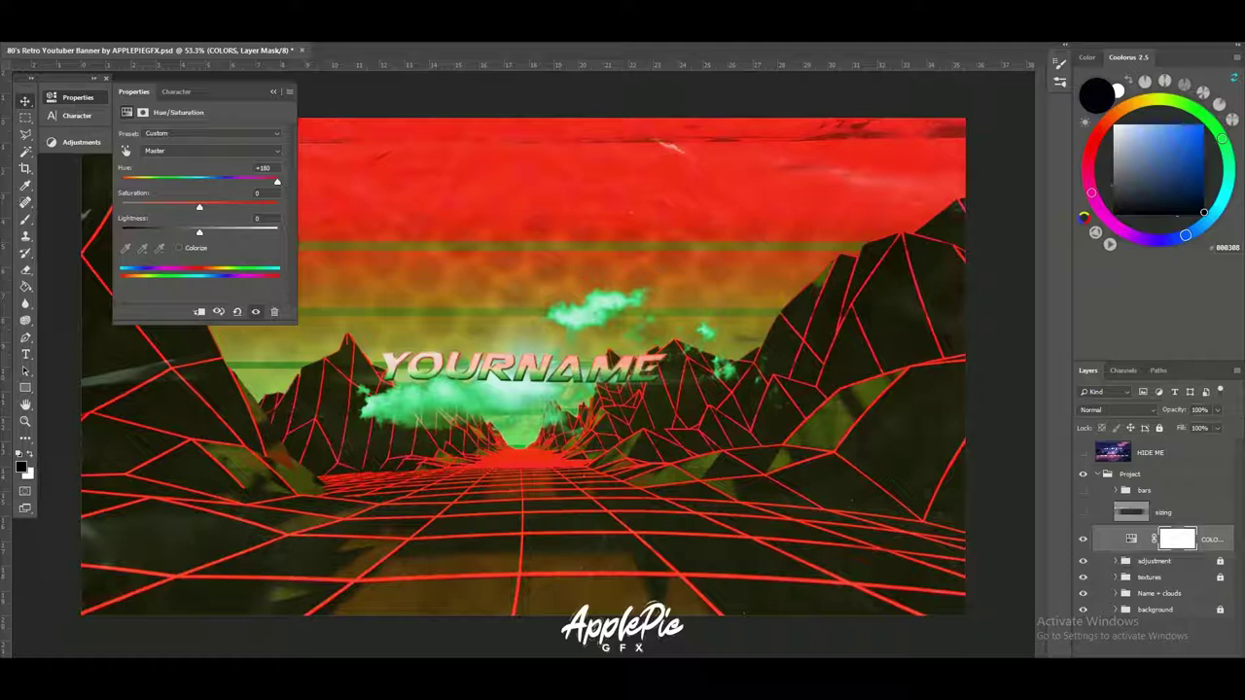
pyautogui.moveTo(200, 207); pyautogui.dragTo(175, 207)
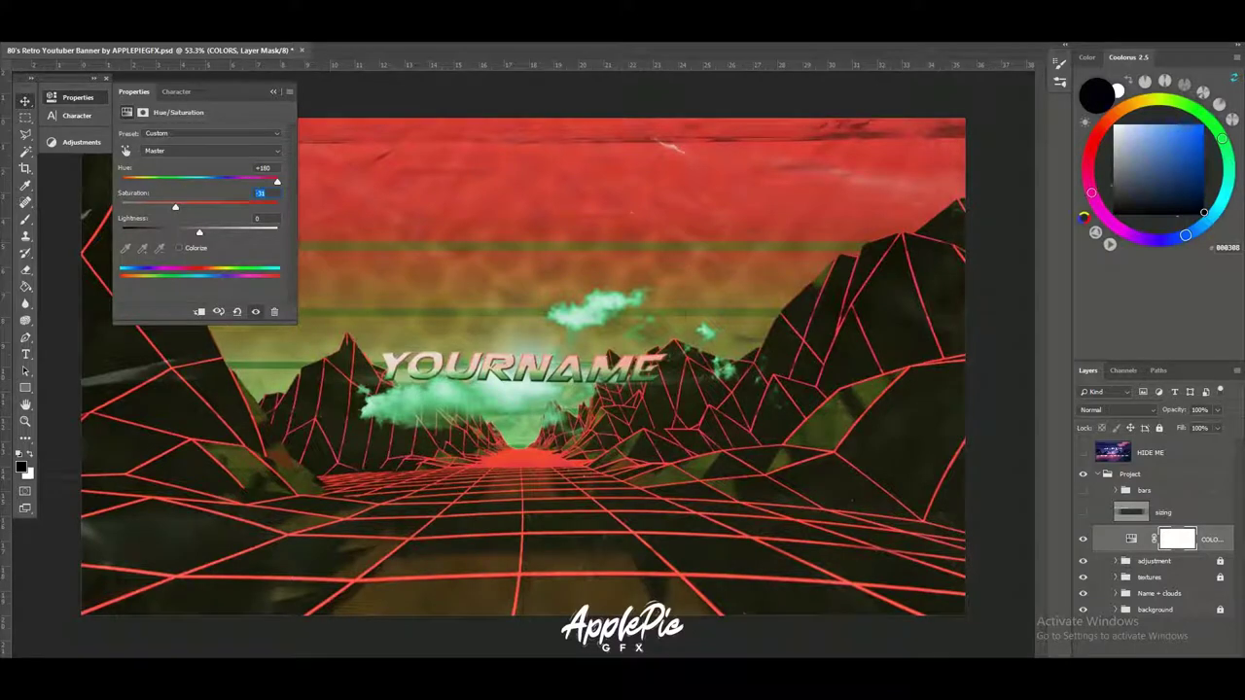
pyautogui.write('0')
pyautogui.moveTo(277, 182); pyautogui.dragTo(168, 182)
pyautogui.write('0')
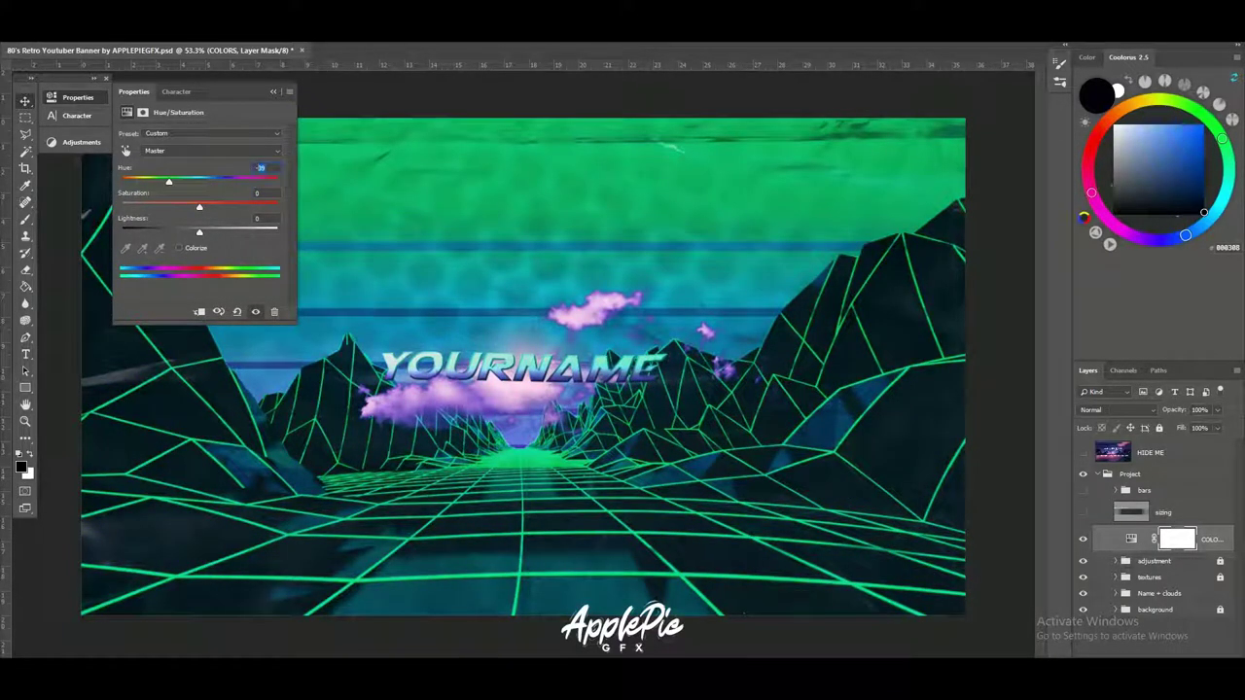
pyautogui.click(273, 91)
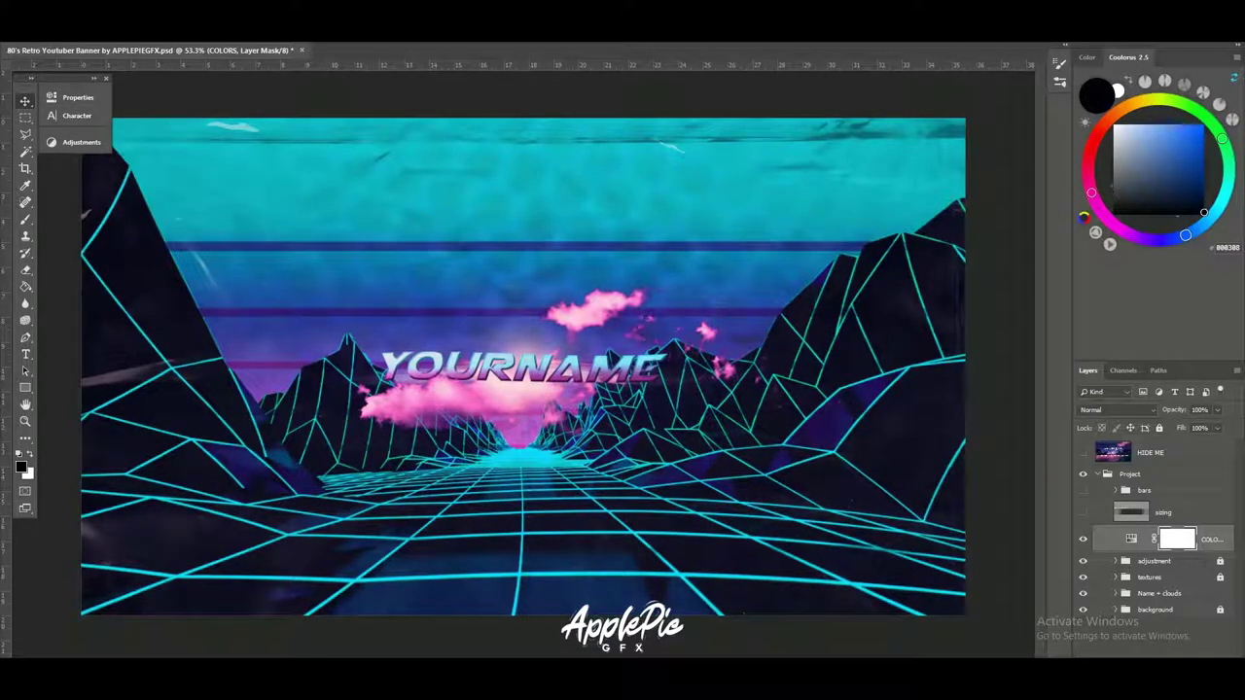
# - Select the adjustment group and the textures group, toggling the textures off and on to compare the banner
pyautogui.click(1155, 561)
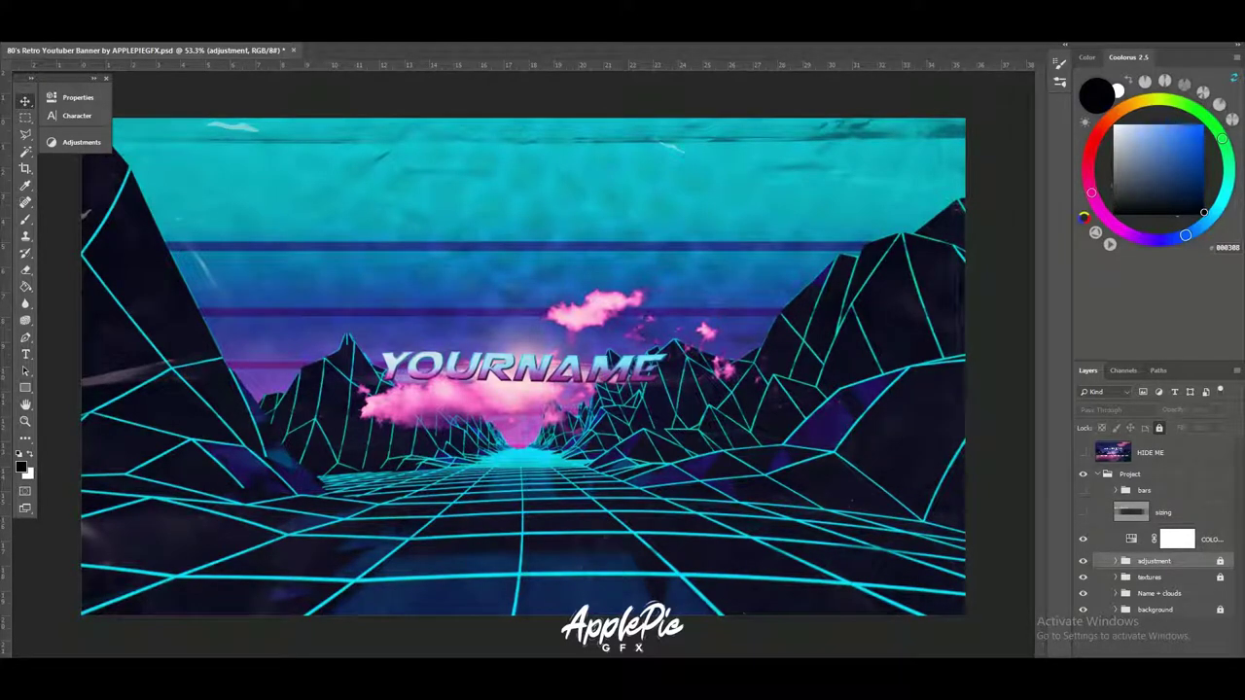
pyautogui.click(1149, 577)
pyautogui.click(1084, 577)
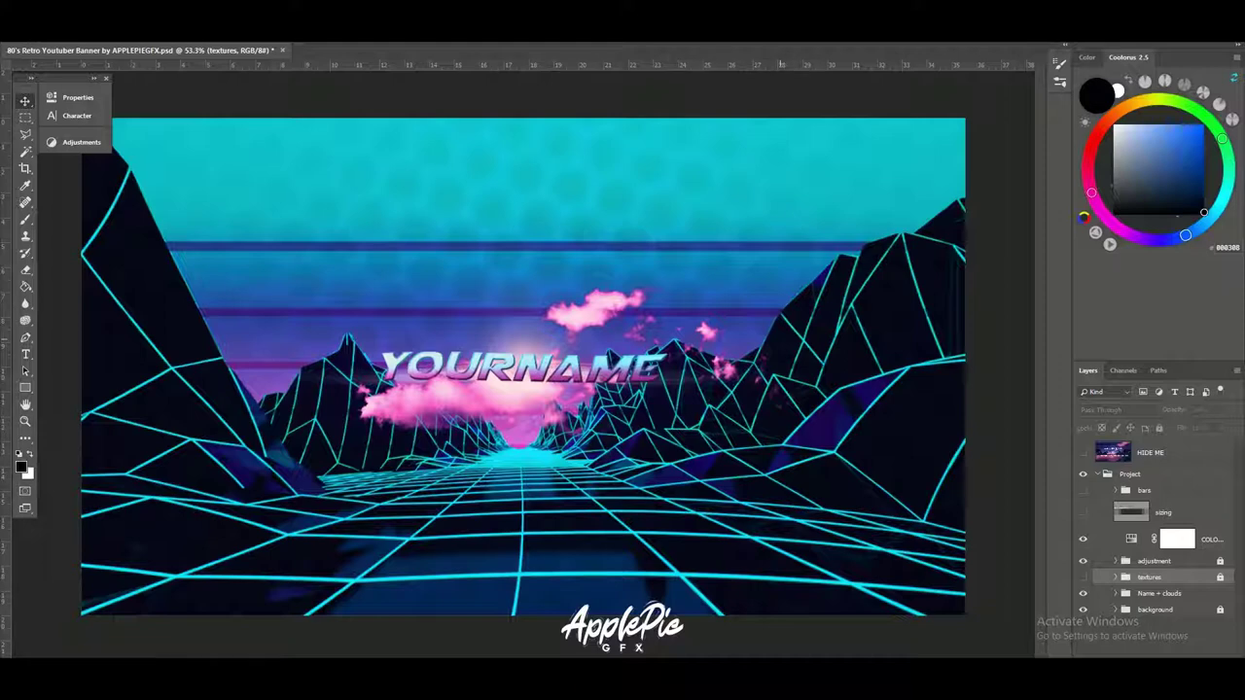
pyautogui.click(1082, 577)
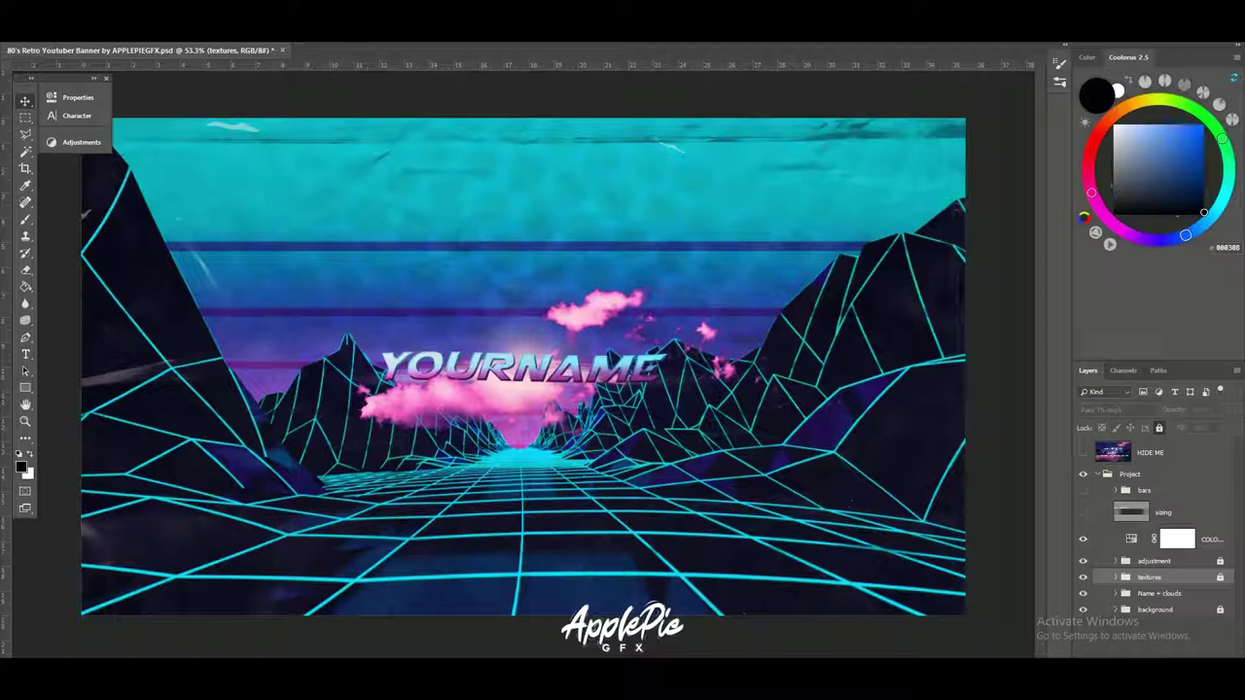
# - Expand the Name + clouds group and select it
pyautogui.click(1115, 593)
pyautogui.scroll(-2, 1128, 592)
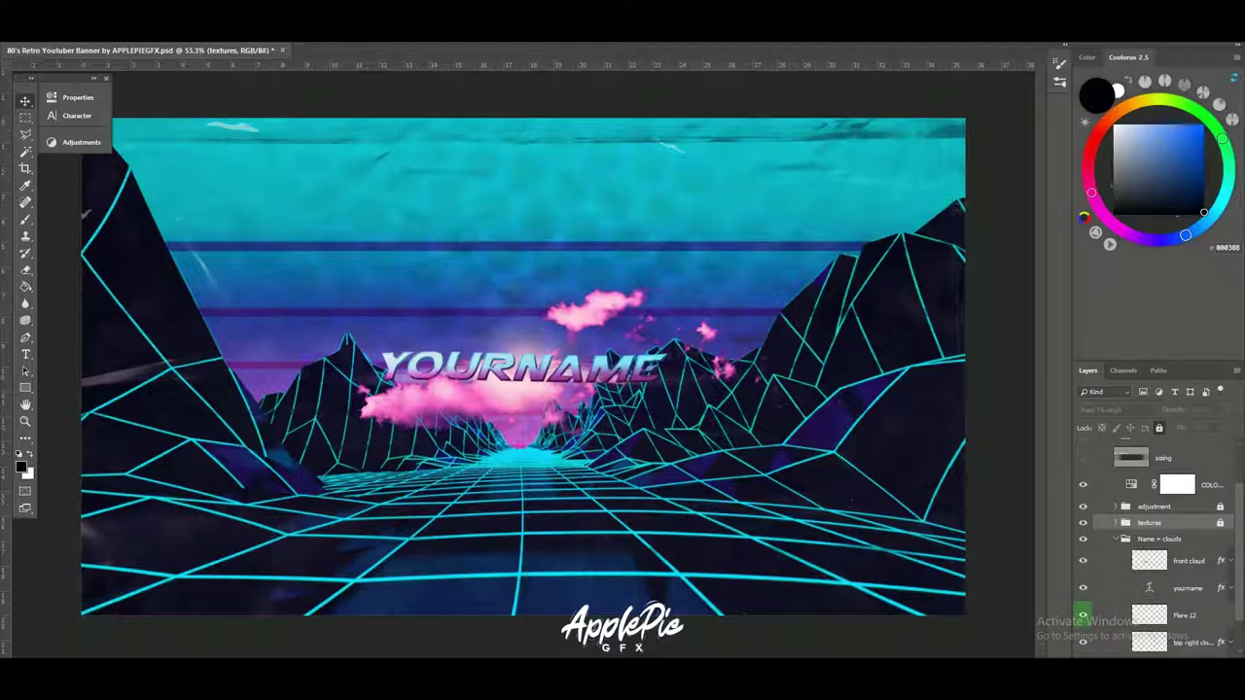
pyautogui.click(1159, 539)
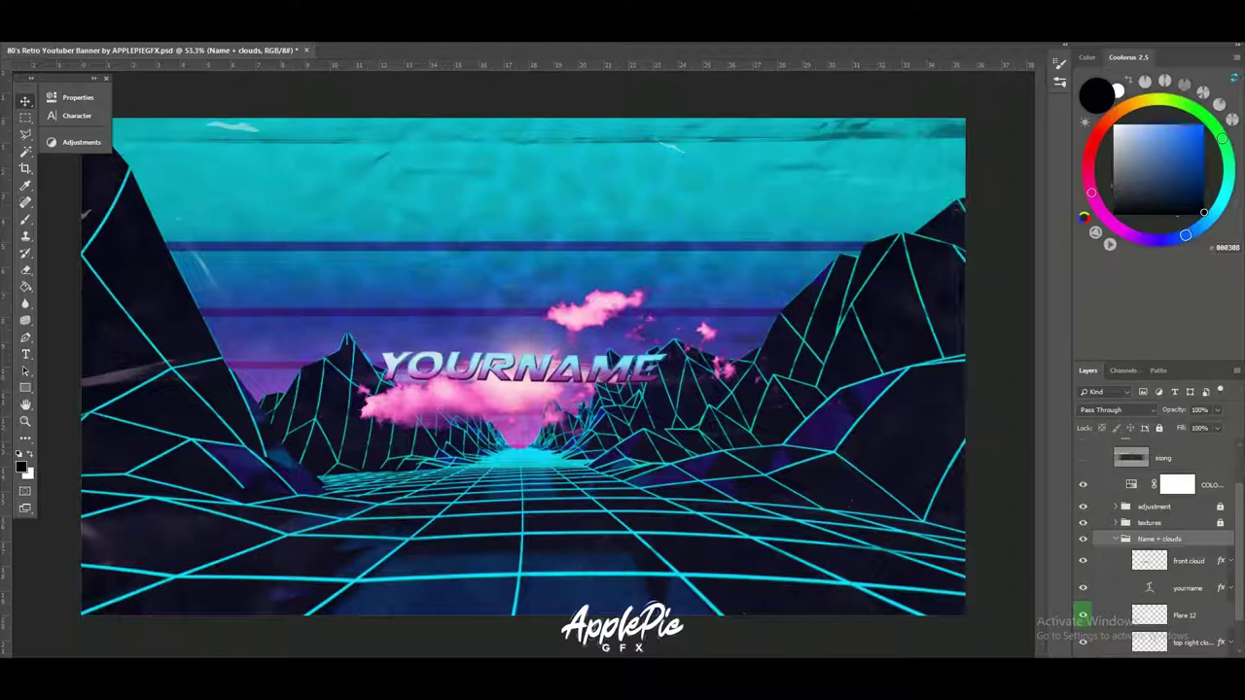
pyautogui.scroll(-2, 1158, 544)
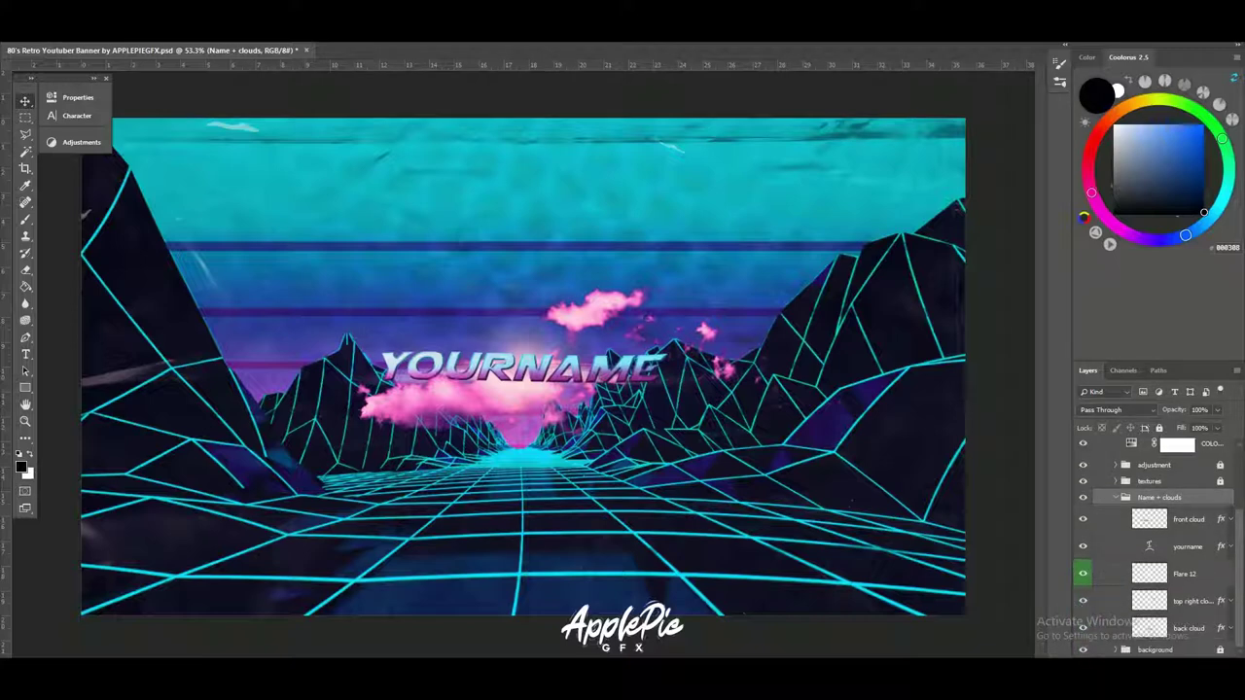
# - Toggle the visibility of the Flare 12 and top right cloud layers to see what each one adds
pyautogui.click(1082, 573)
pyautogui.click(1083, 574)
pyautogui.click(1082, 601)
pyautogui.click(1082, 601)
pyautogui.click(1083, 601)
# - Open the yourname layer's banner text for editing with the Horizontal Type tool
pyautogui.click(1186, 546)
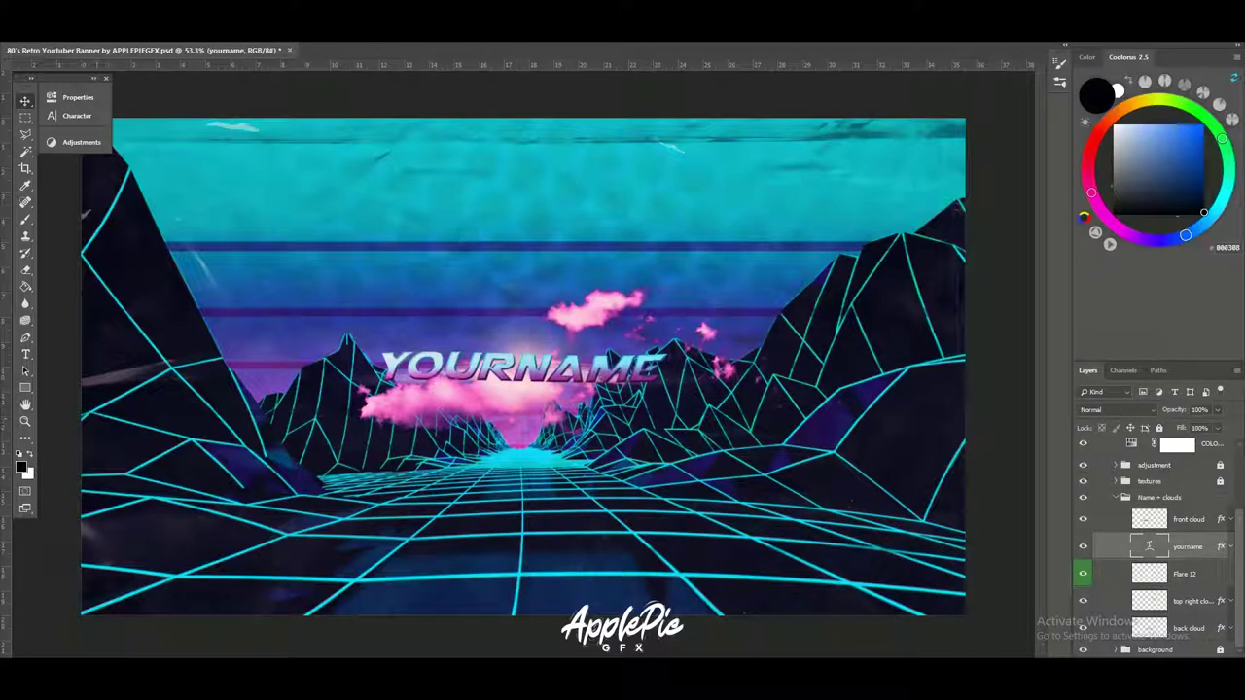
pyautogui.press('t')
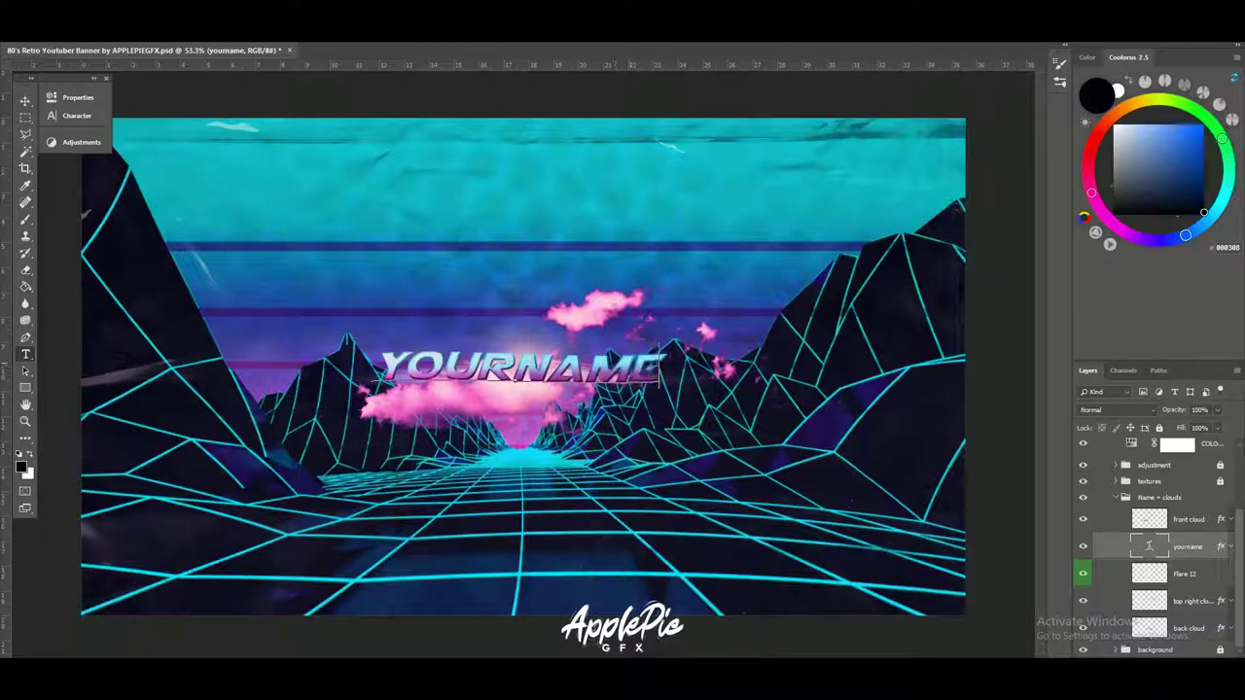
pyautogui.click(659, 367)
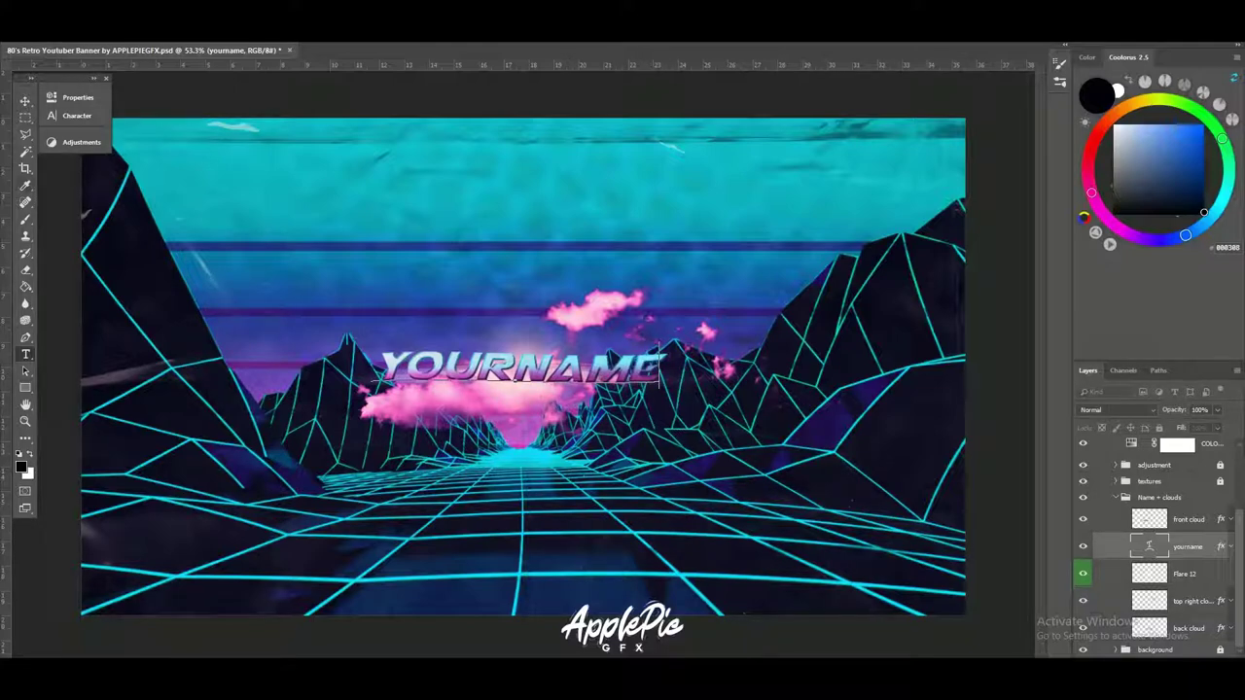
pyautogui.click(271, 9)
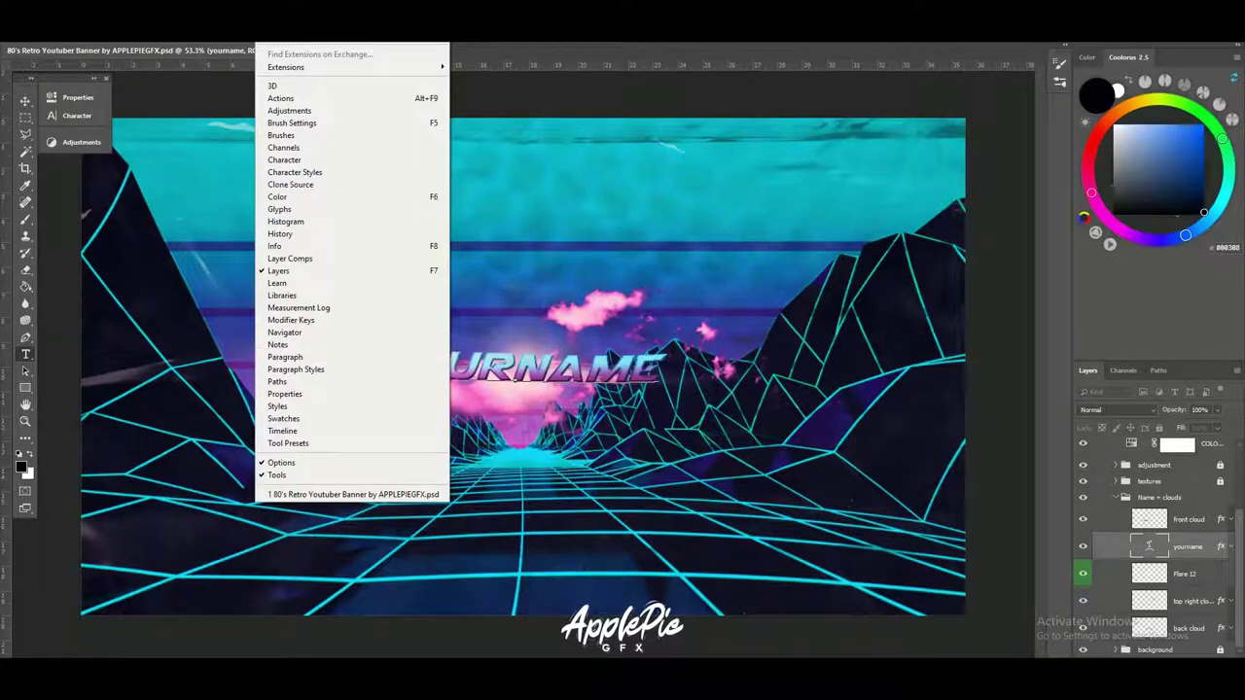
pyautogui.press('Right')
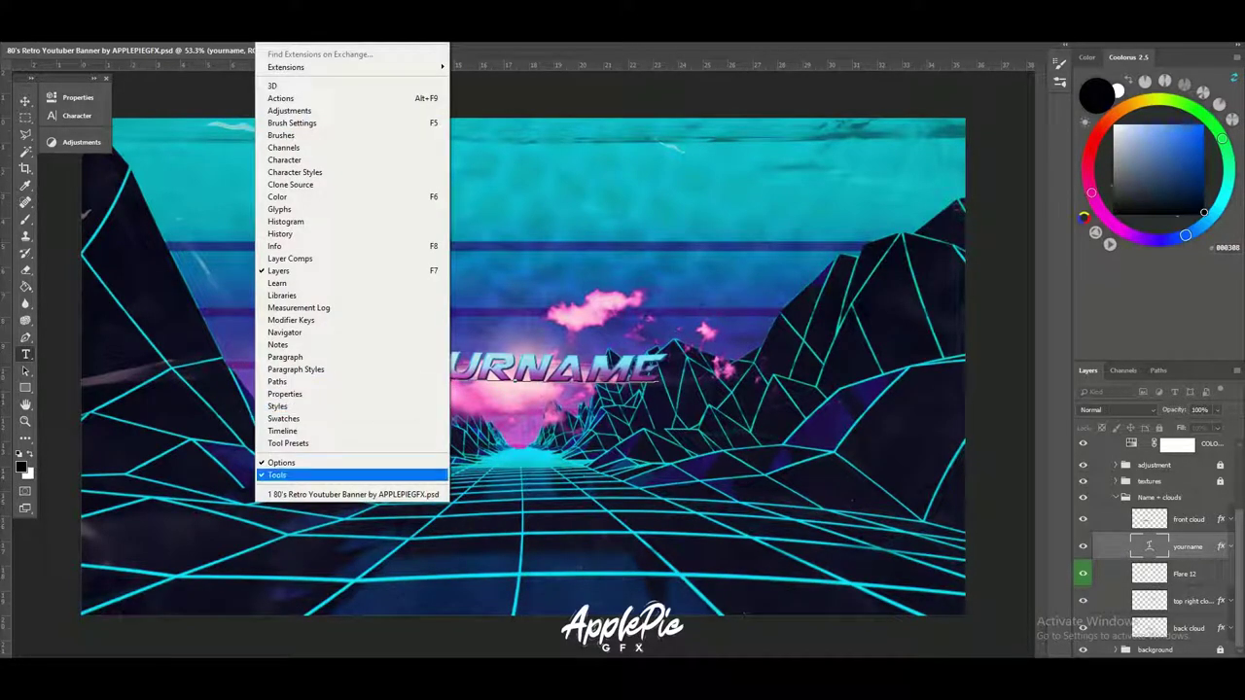
pyautogui.press('Escape')
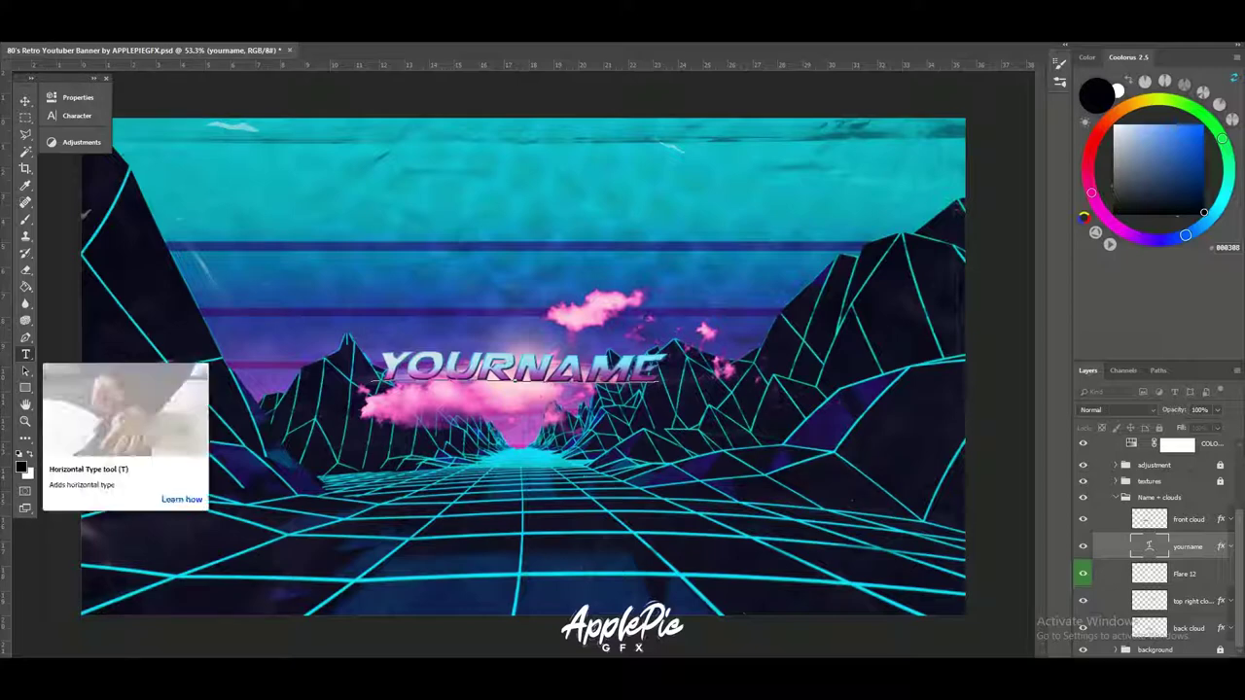
# - Try APPLEPIEGFX, TESTNAME and YOURNAME in turn as the banner's name text
pyautogui.moveTo(655, 370); pyautogui.dragTo(382, 366)
pyautogui.write('APPLEPIE')
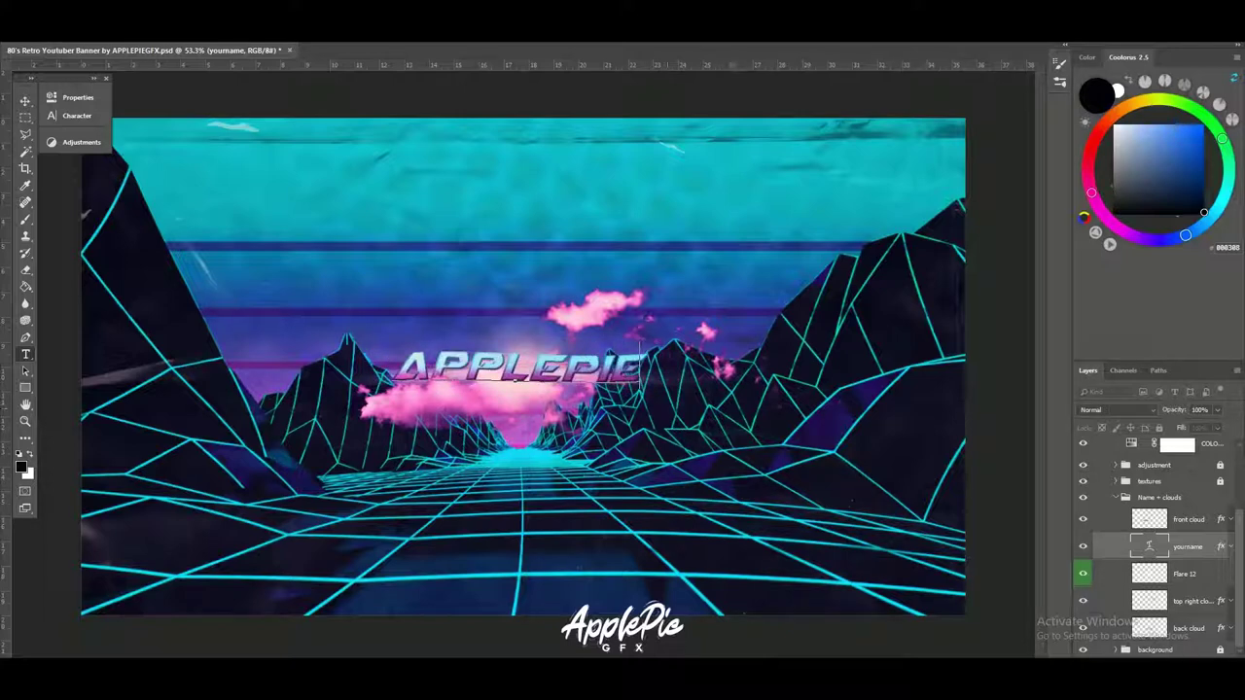
pyautogui.write('GFX')
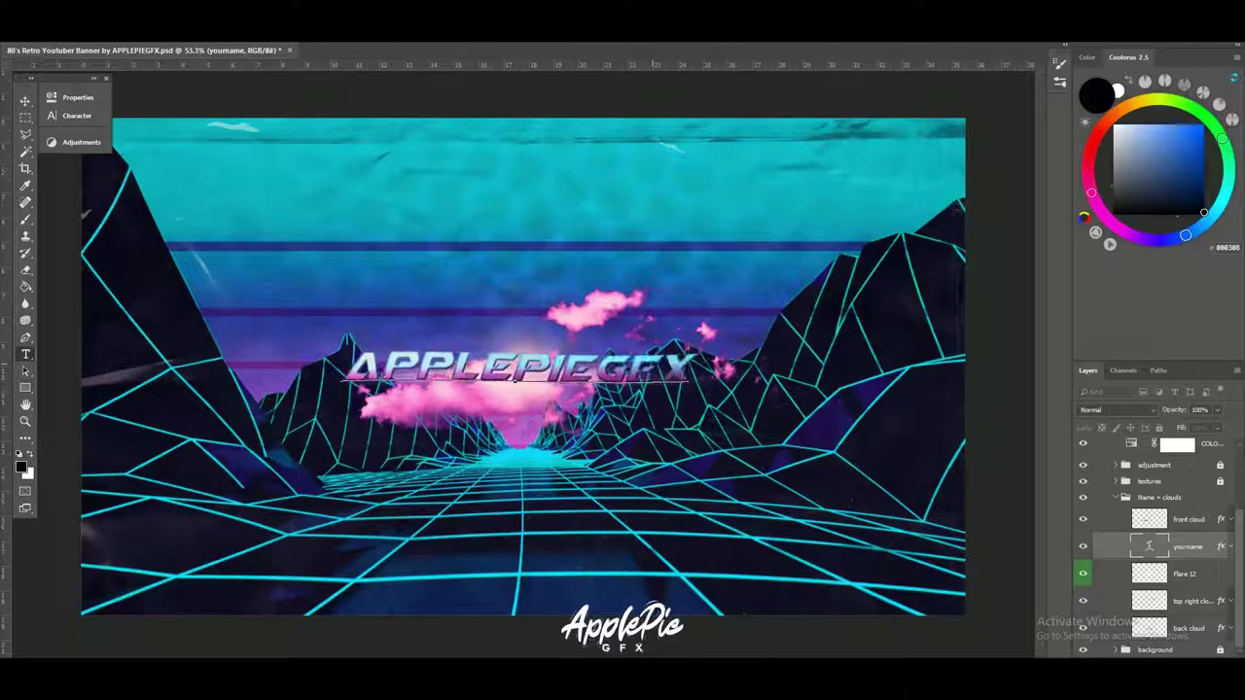
pyautogui.hotkey('ctrl', 'a')
pyautogui.write('TESTNAME')
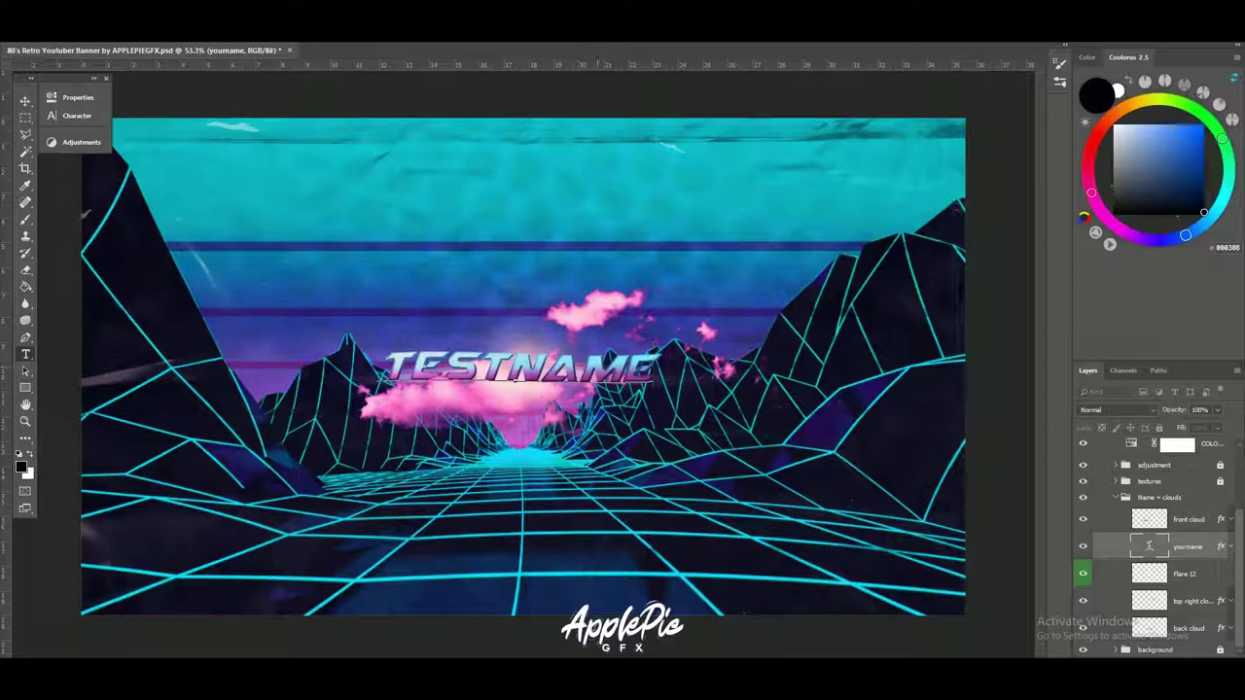
pyautogui.hotkey('ctrl', 'a')
pyautogui.write('YOURNAME')
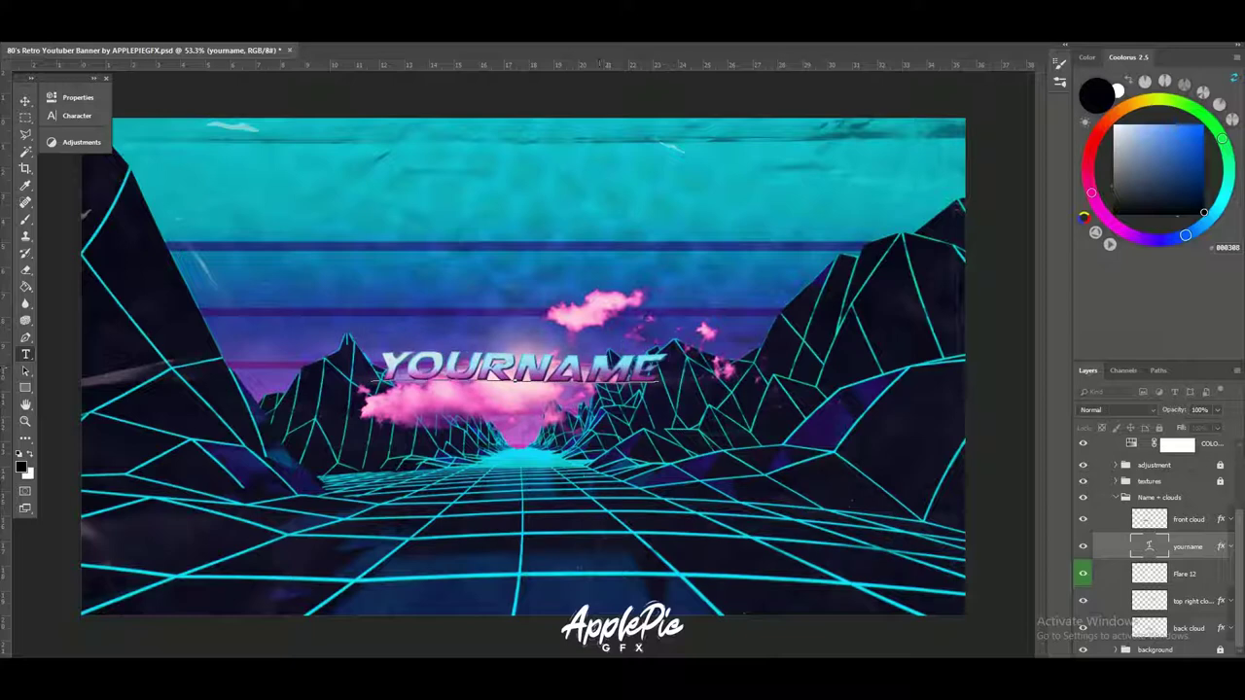
# - Replace the banner's whole name text with APPLEPIE and commit the edit
pyautogui.hotkey('ctrl', 'a')
pyautogui.hotkey('ctrl', 'a')
pyautogui.write('APPLEPIE')
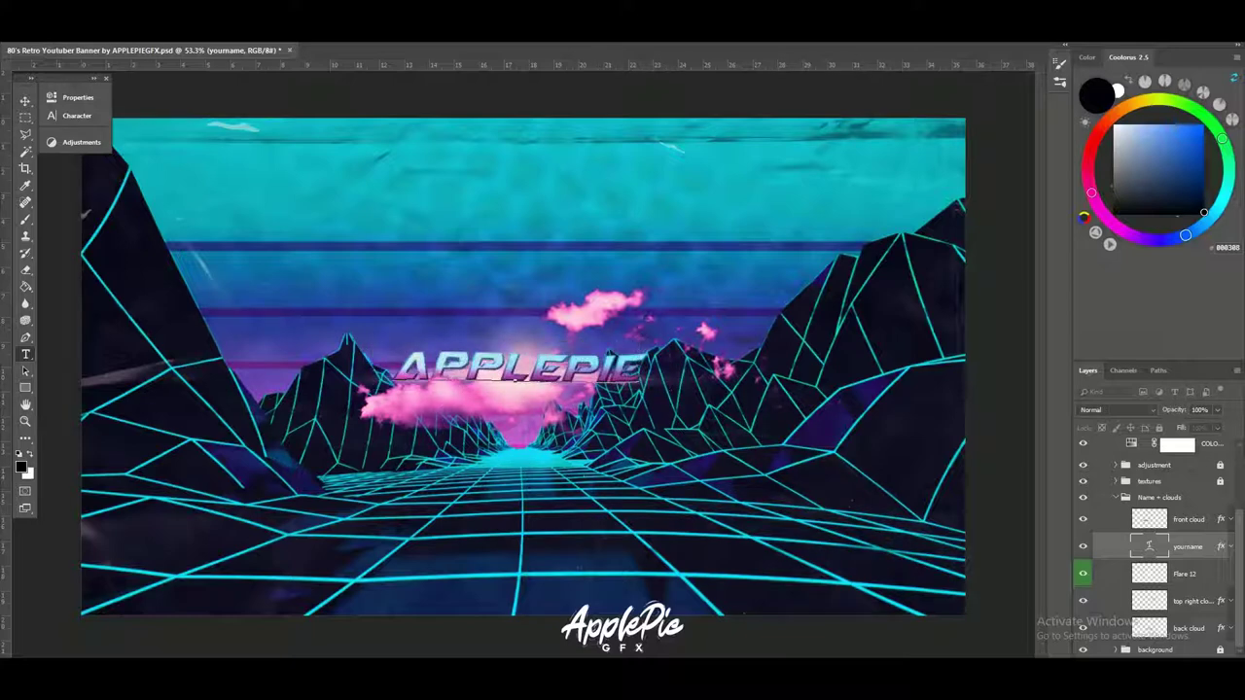
pyautogui.hotkey('ctrl', 'Return')
# - Set the COLORS hue/saturation layer to hue +38 and saturation -9, and collapse its properties
pyautogui.scroll(3, 1158, 550)
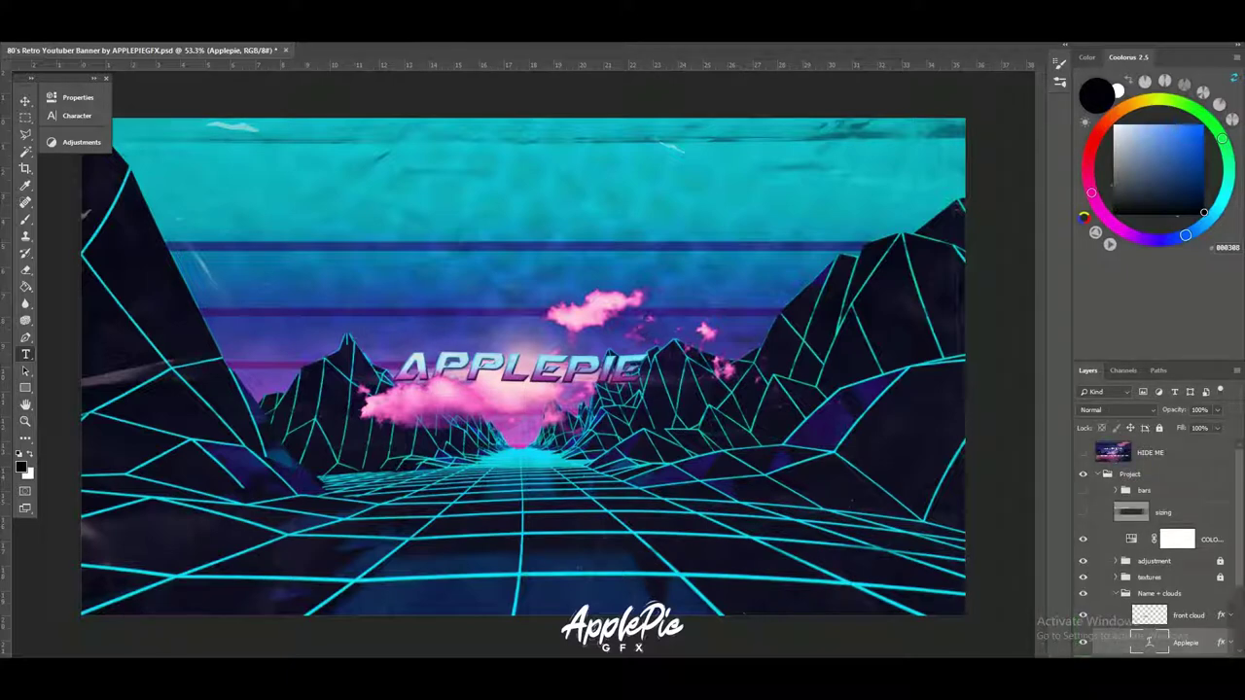
pyautogui.click(1209, 540)
pyautogui.click(78, 98)
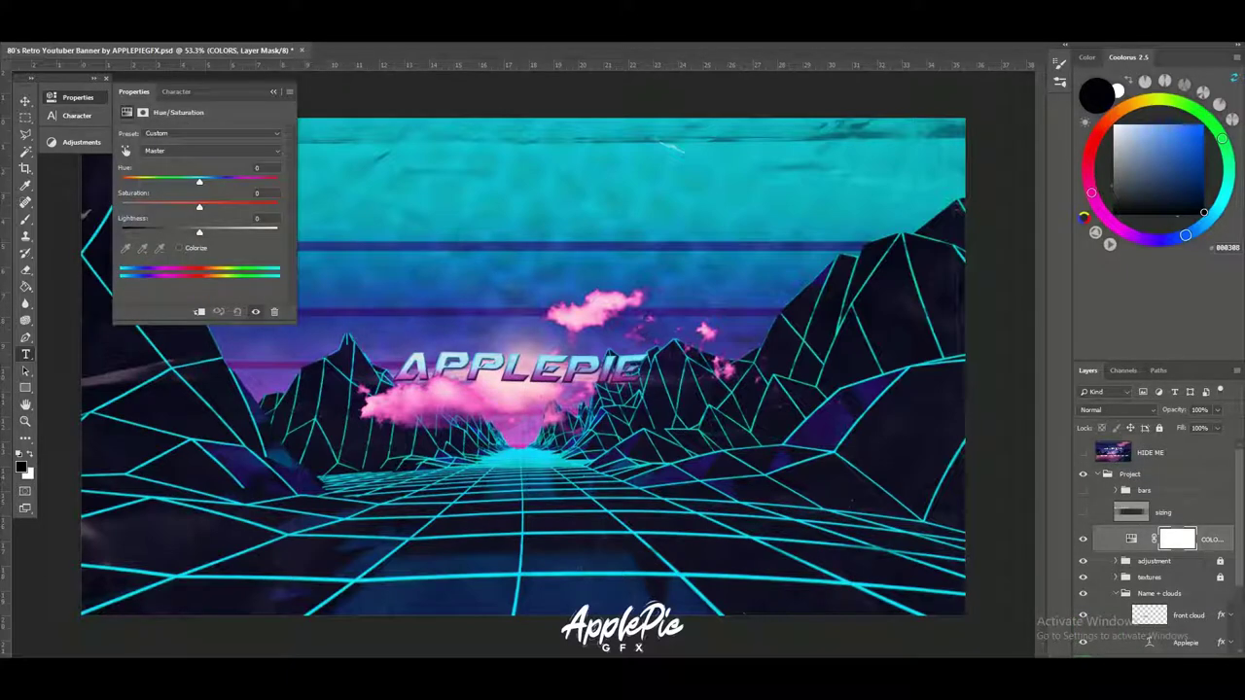
pyautogui.moveTo(200, 181); pyautogui.dragTo(185, 207)
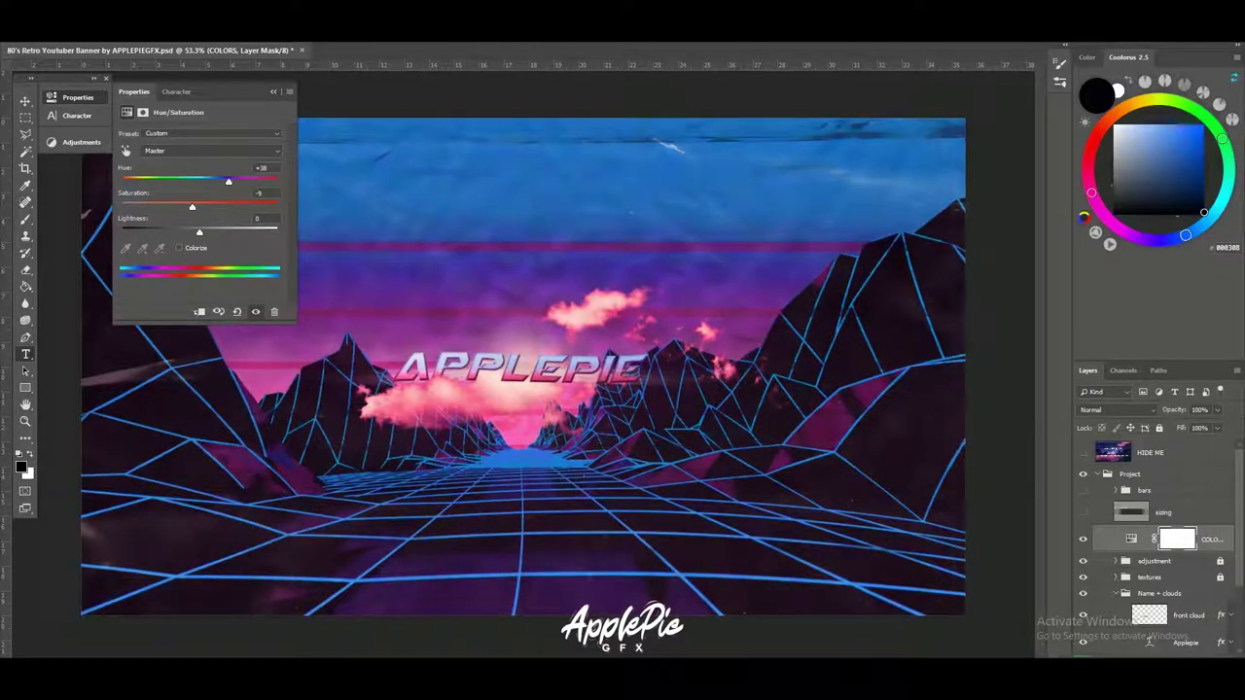
pyautogui.click(273, 91)
# - Toggle the adjustment group off and on to compare, and hide the textures group
pyautogui.click(1083, 561)
pyautogui.click(1082, 561)
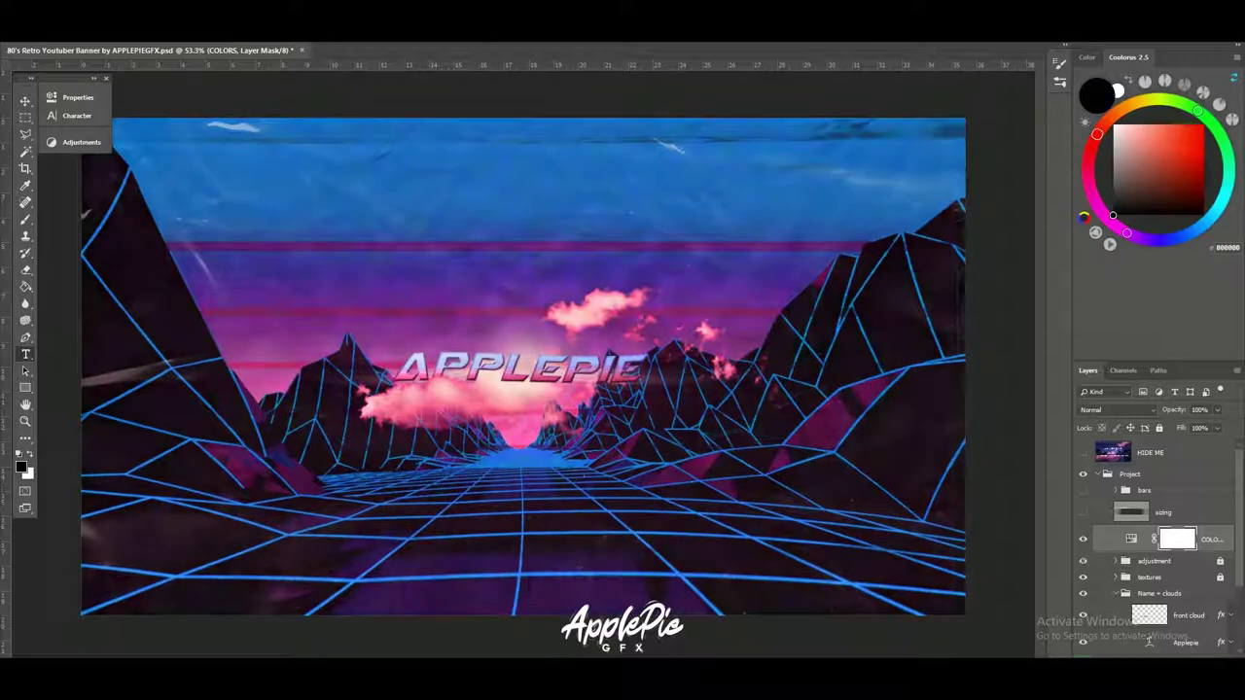
pyautogui.click(1083, 578)
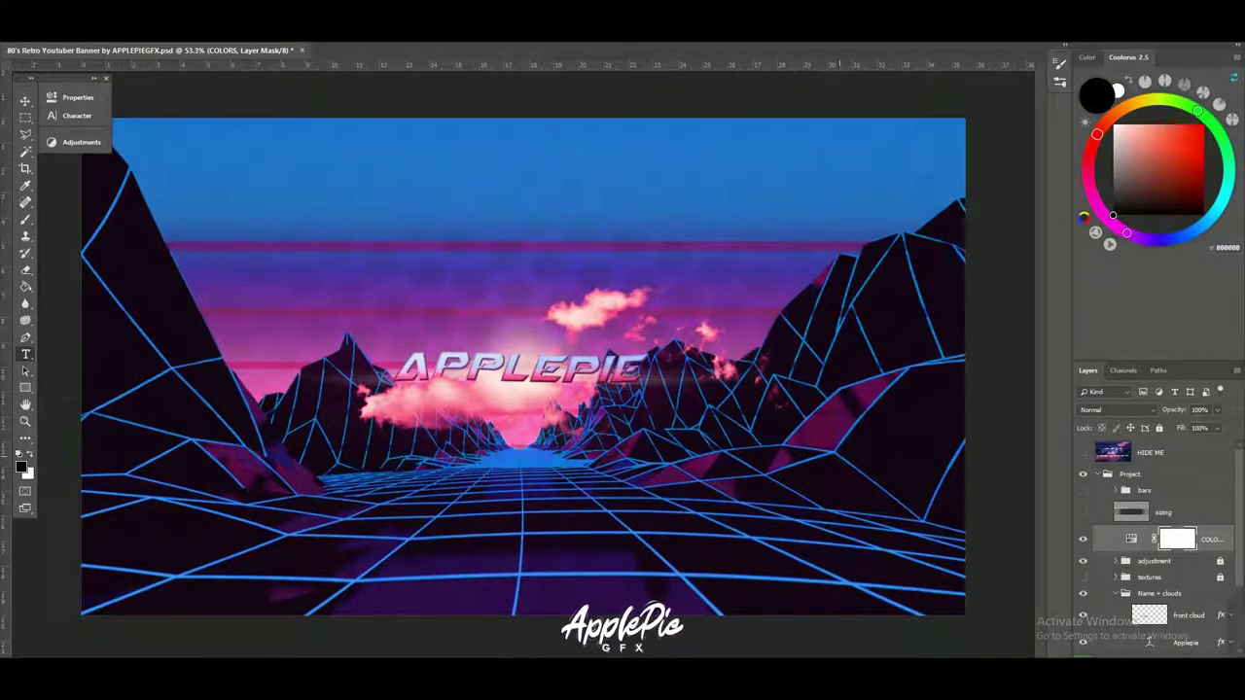
# - Start saving the banner with Save As and choose the output file type
pyautogui.click(36, 8)
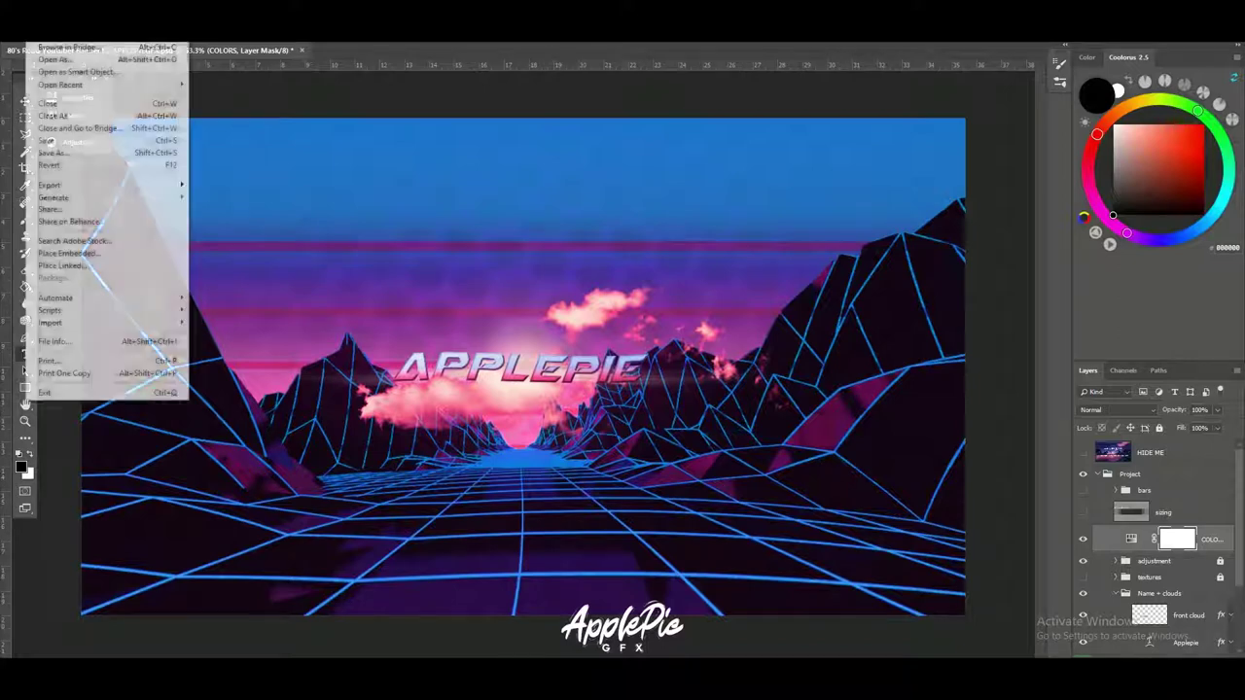
pyautogui.press('Return')
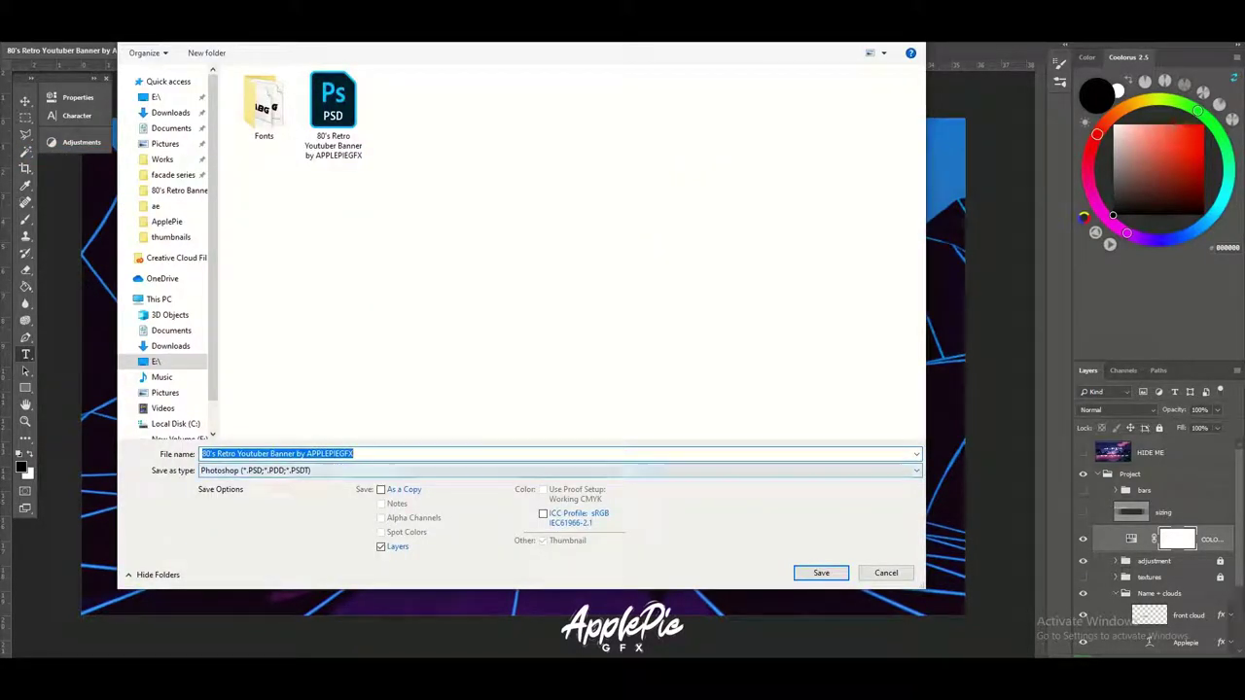
pyautogui.click(560, 471)
pyautogui.press('Return')
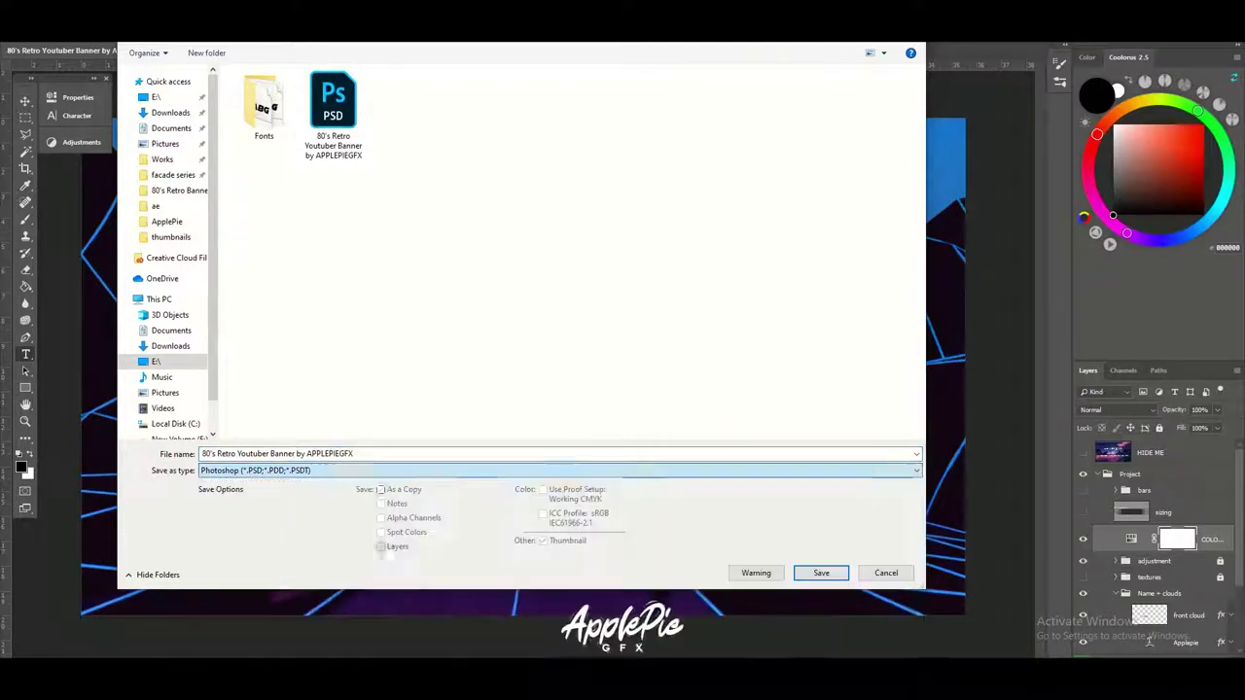